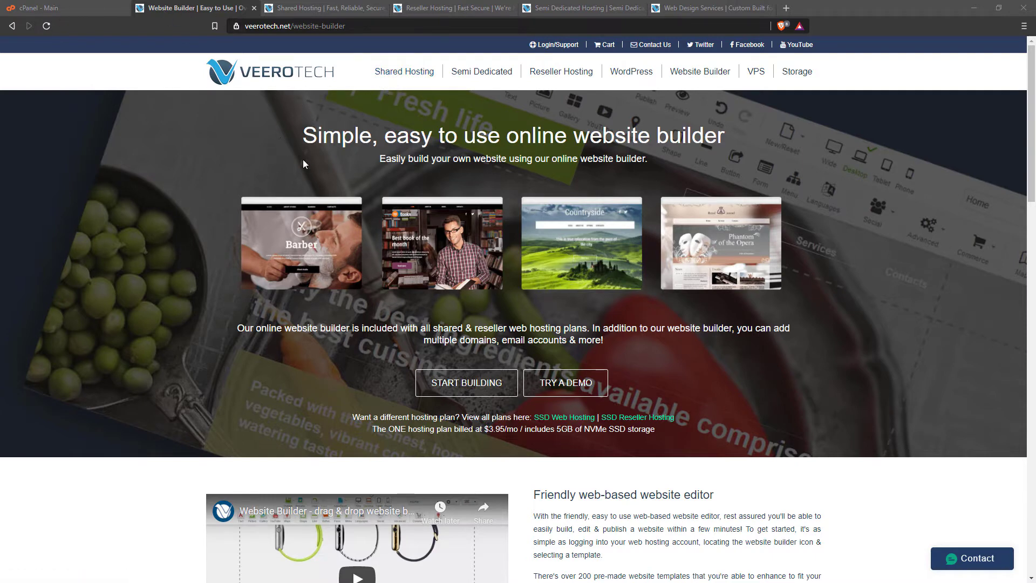
Switch to cPanel and open Website Builder from the Software section
{"action": "left_click", "coordinate": [58, 10]}
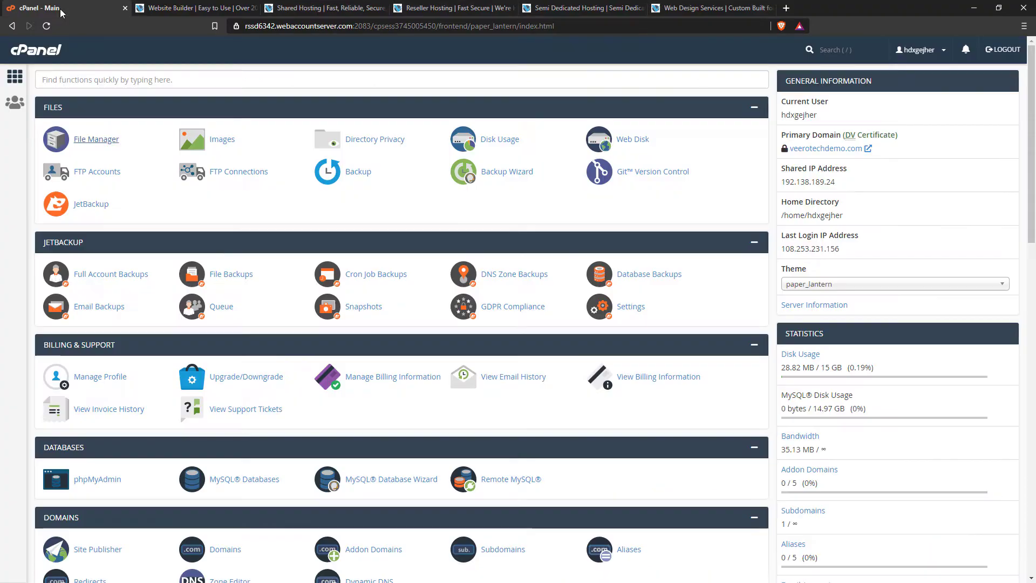
{"action": "scroll", "coordinate": [108, 346], "scroll_direction": "down", "scroll_amount": 5}
{"action": "scroll", "coordinate": [108, 351], "scroll_direction": "down", "scroll_amount": 7}
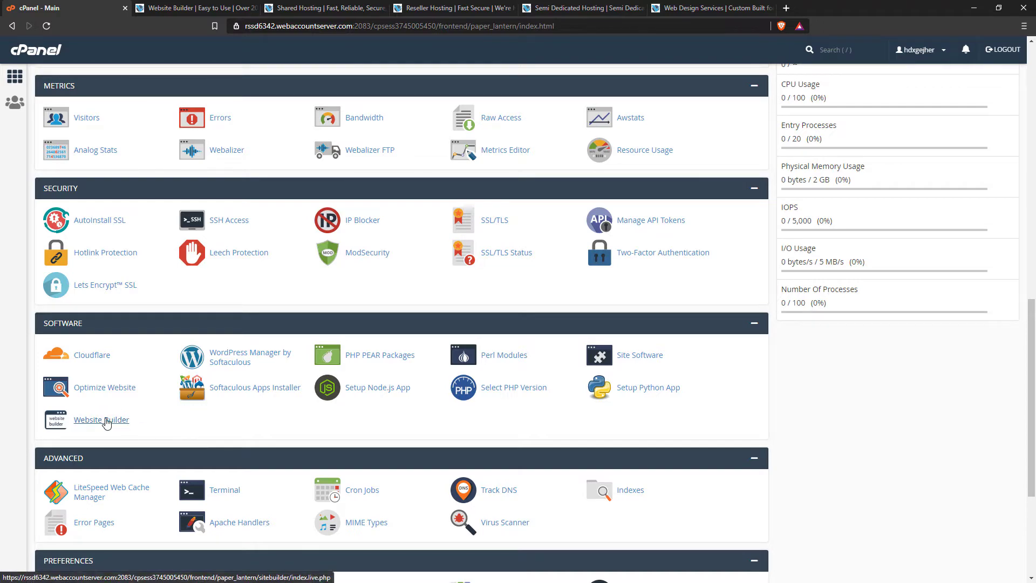
{"action": "left_click", "coordinate": [107, 424]}
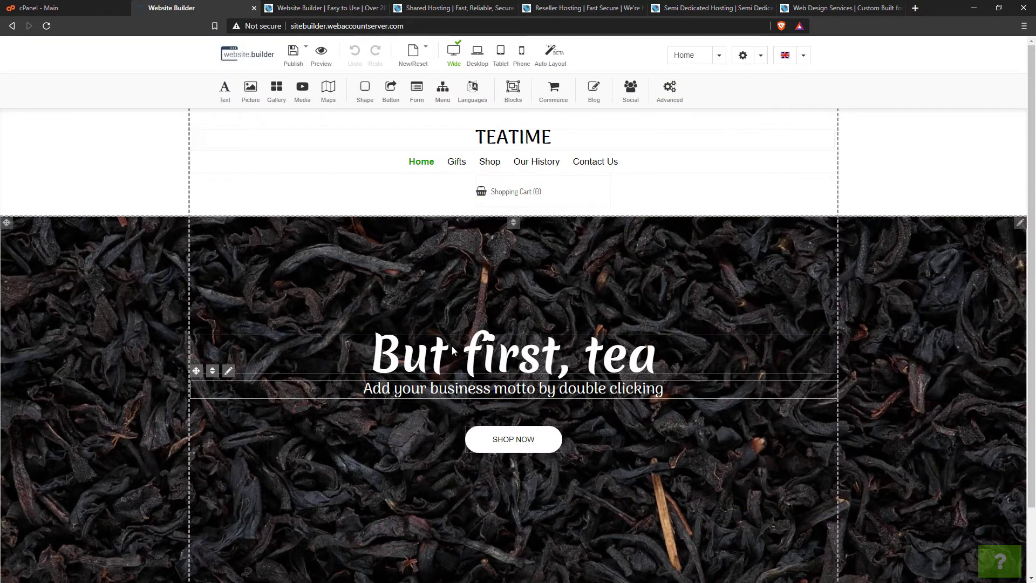
{"action": "scroll", "coordinate": [453, 351], "scroll_direction": "down", "scroll_amount": 1}
{"action": "scroll", "coordinate": [468, 452], "scroll_direction": "up", "scroll_amount": 1}
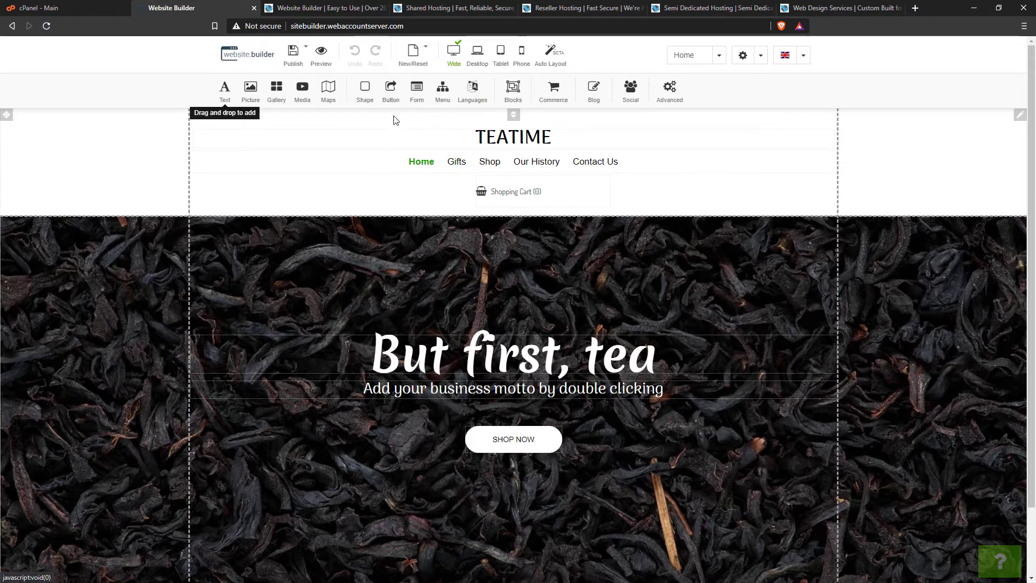
Replace the current site template with Adventure Tours, acknowledging that the existing information will be lost
{"action": "mouse_move", "coordinate": [424, 54]}
{"action": "left_click", "coordinate": [436, 73]}
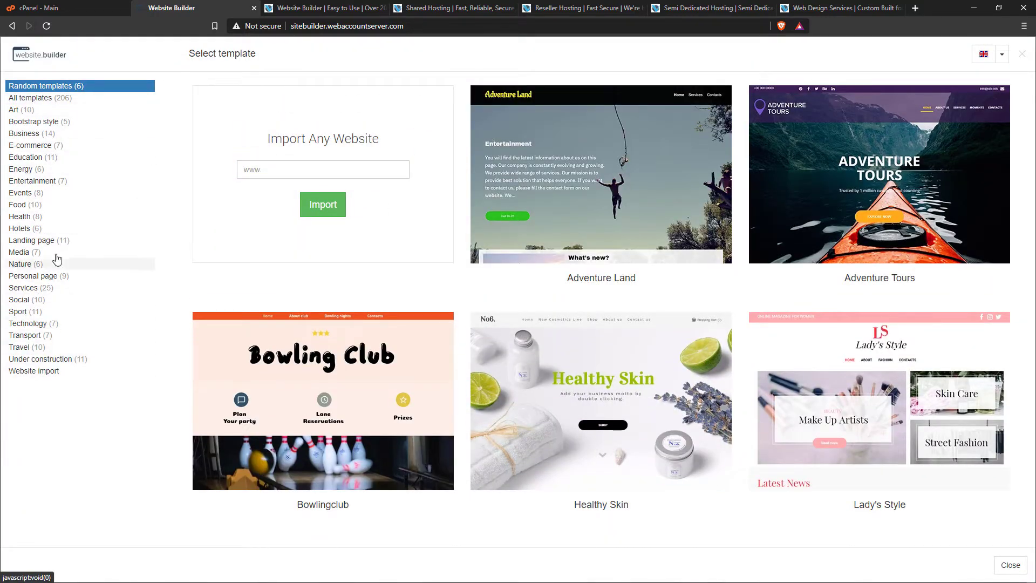
{"action": "mouse_move", "coordinate": [892, 236]}
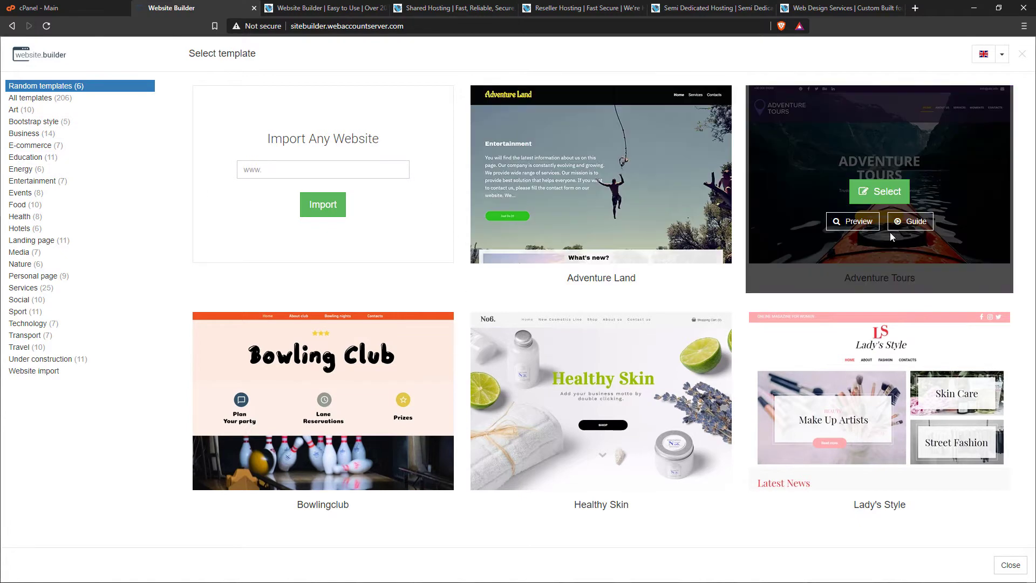
{"action": "left_click", "coordinate": [884, 196]}
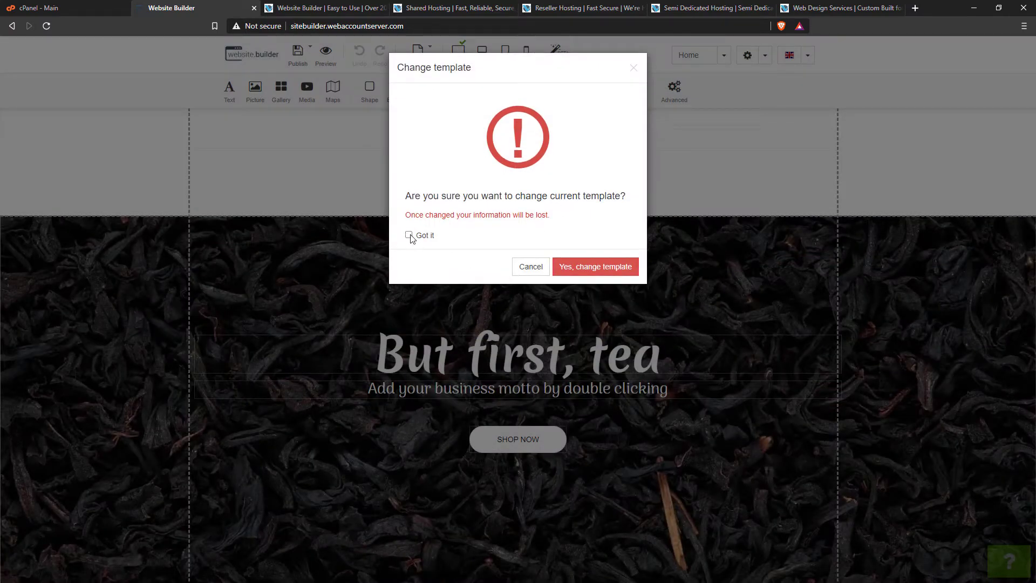
{"action": "left_click", "coordinate": [409, 236]}
{"action": "left_click", "coordinate": [594, 267]}
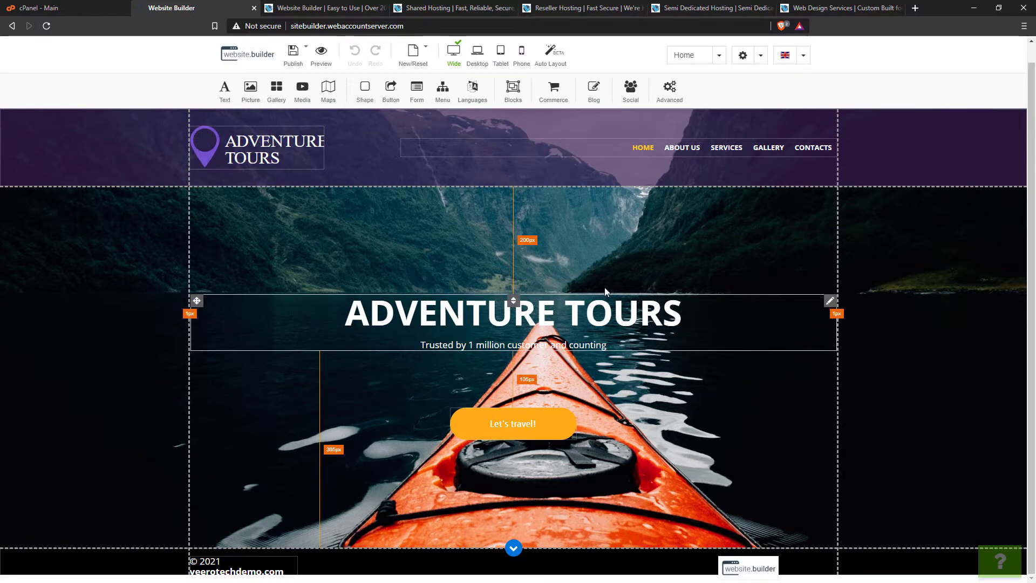
Move the Adventure Tours heading block higher in the hero section
{"action": "left_click_drag", "start_coordinate": [605, 292], "coordinate": [606, 255]}
{"action": "left_click", "coordinate": [478, 427]}
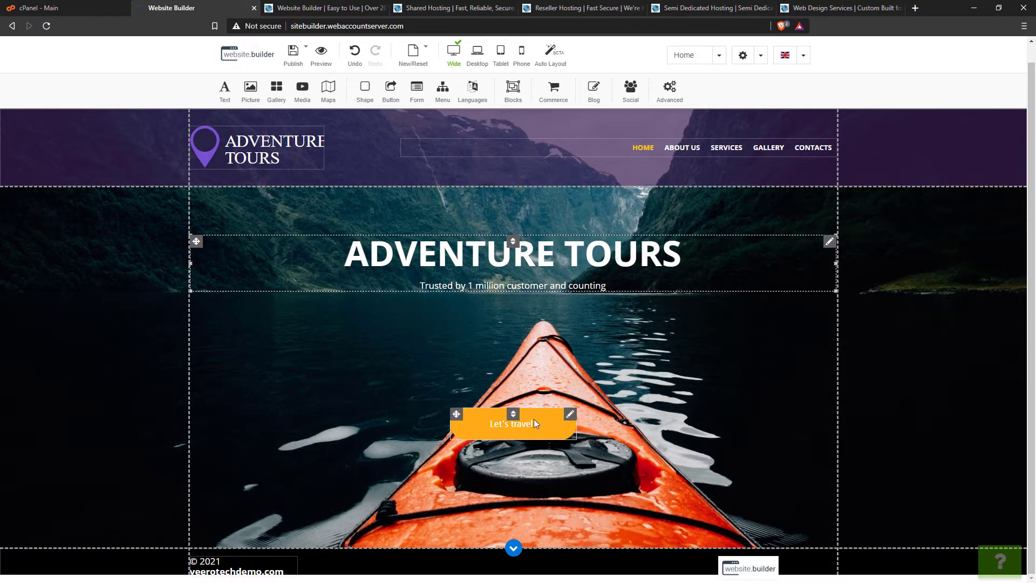
Change the orange "Let's travel!" button's text to "Get moving!" and apply it
{"action": "right_click", "coordinate": [572, 419]}
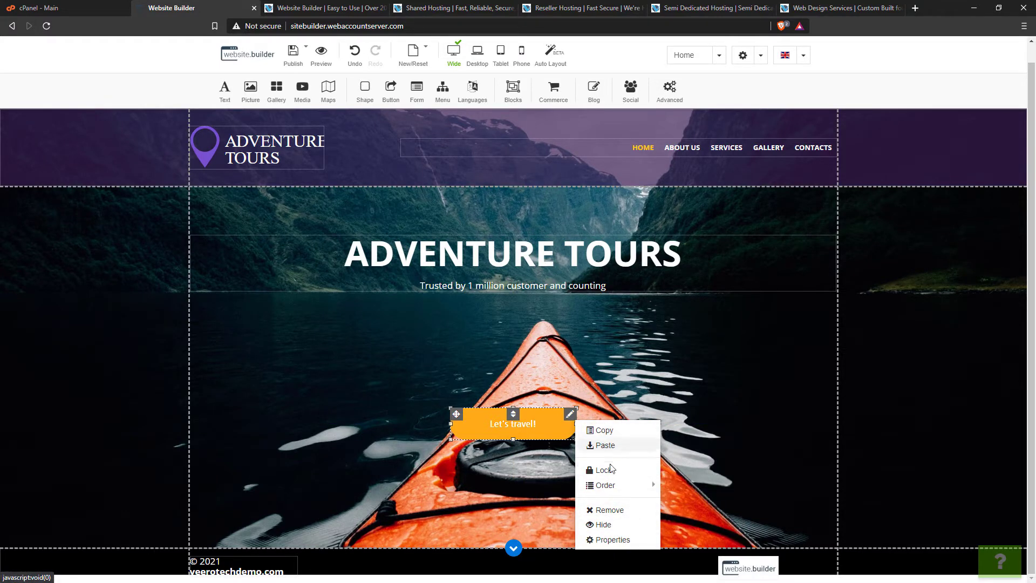
{"action": "left_click", "coordinate": [637, 366]}
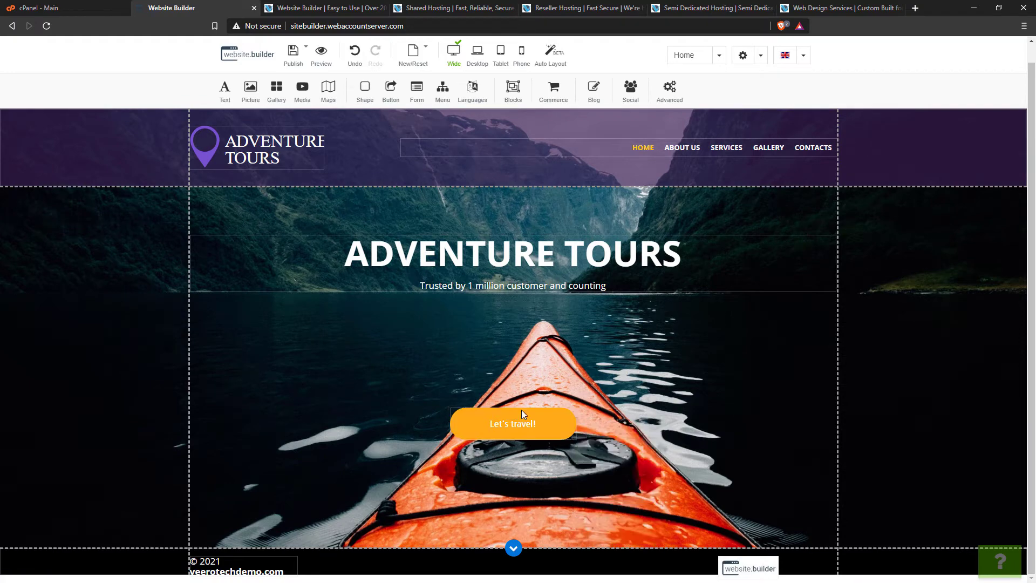
{"action": "double_click", "coordinate": [502, 422]}
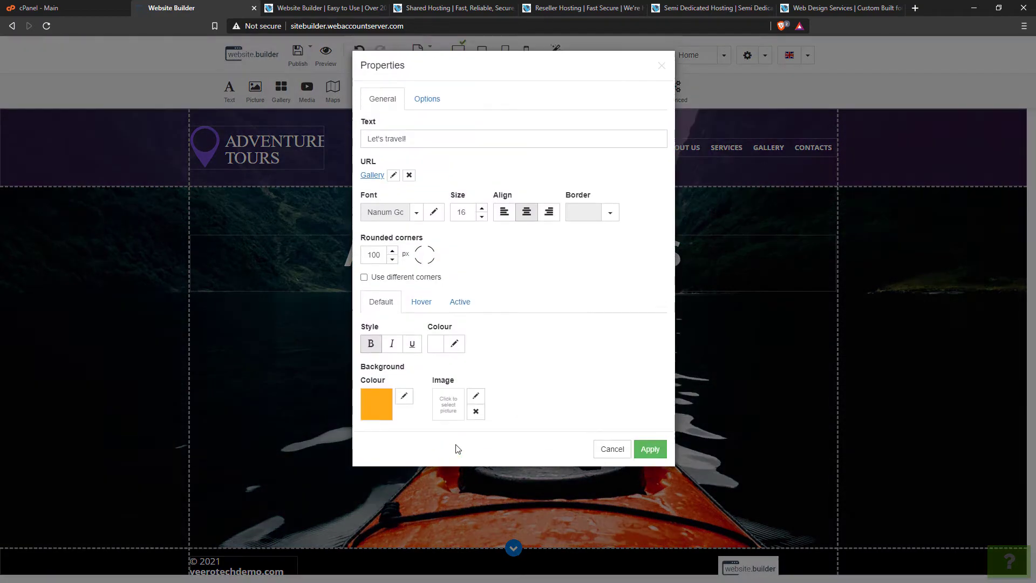
{"action": "left_click", "coordinate": [421, 139]}
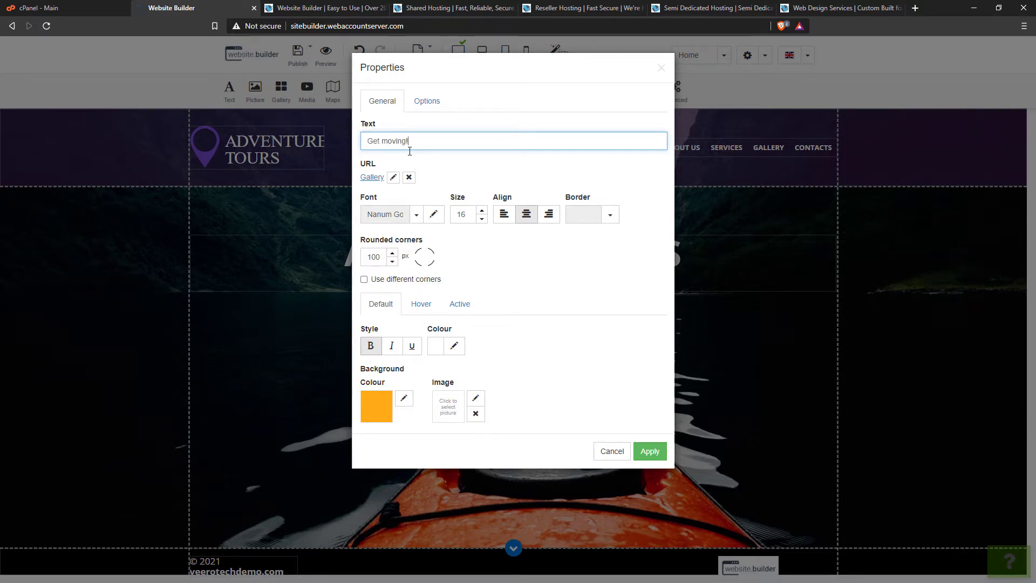
{"action": "left_click", "coordinate": [651, 451]}
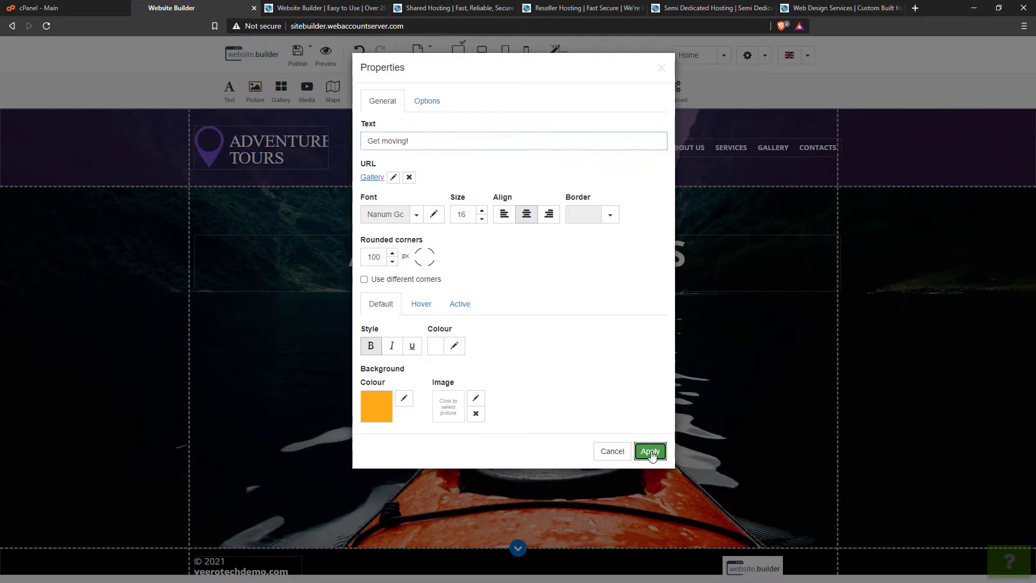
{"action": "left_click", "coordinate": [526, 255]}
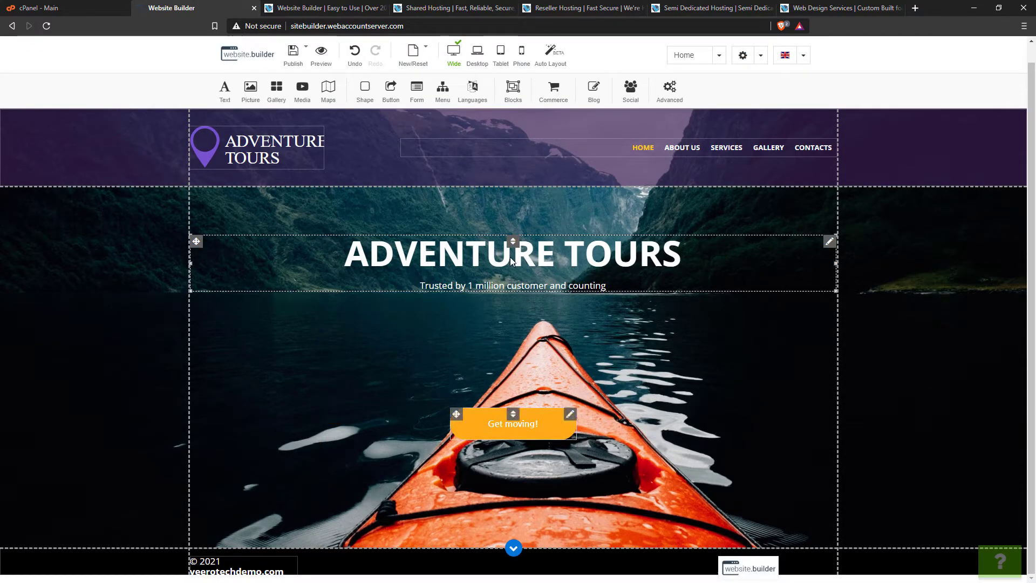
{"action": "scroll", "coordinate": [433, 418], "scroll_direction": "up", "scroll_amount": 1}
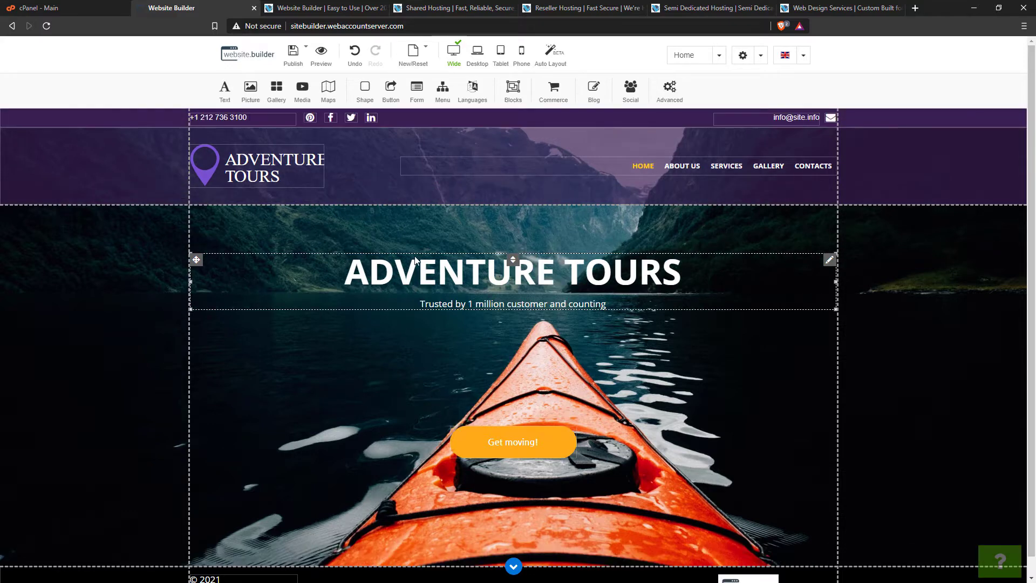
{"action": "left_click", "coordinate": [290, 173]}
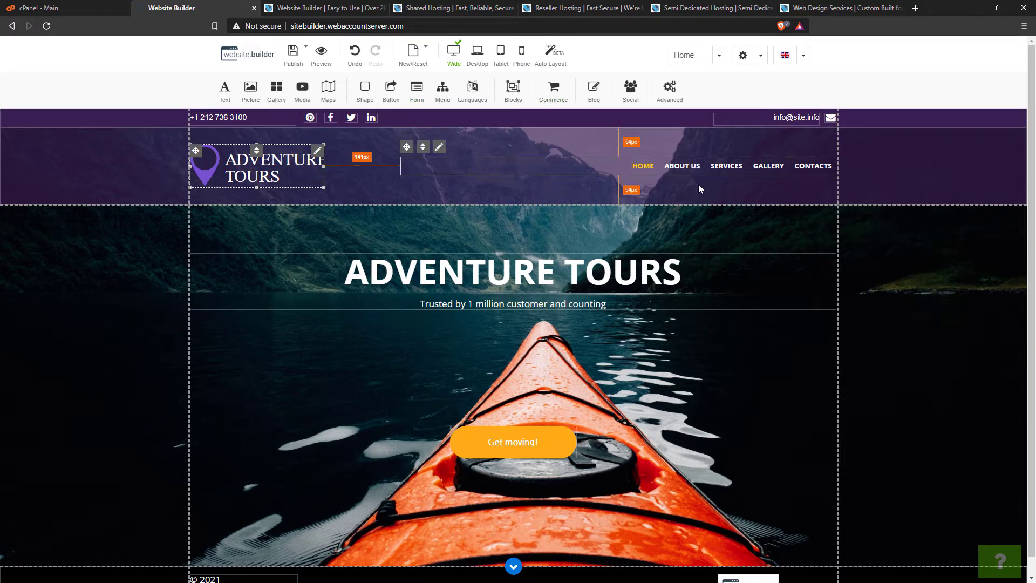
Remove the website.builder logo picture in the footer from all pages
{"action": "scroll", "coordinate": [698, 185], "scroll_direction": "down", "scroll_amount": 1}
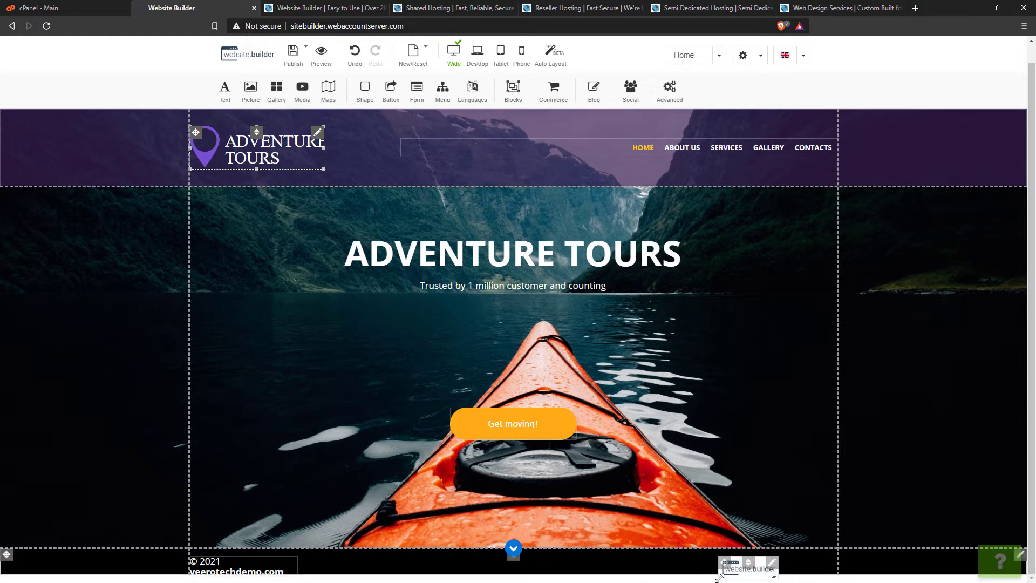
{"action": "left_click", "coordinate": [738, 574]}
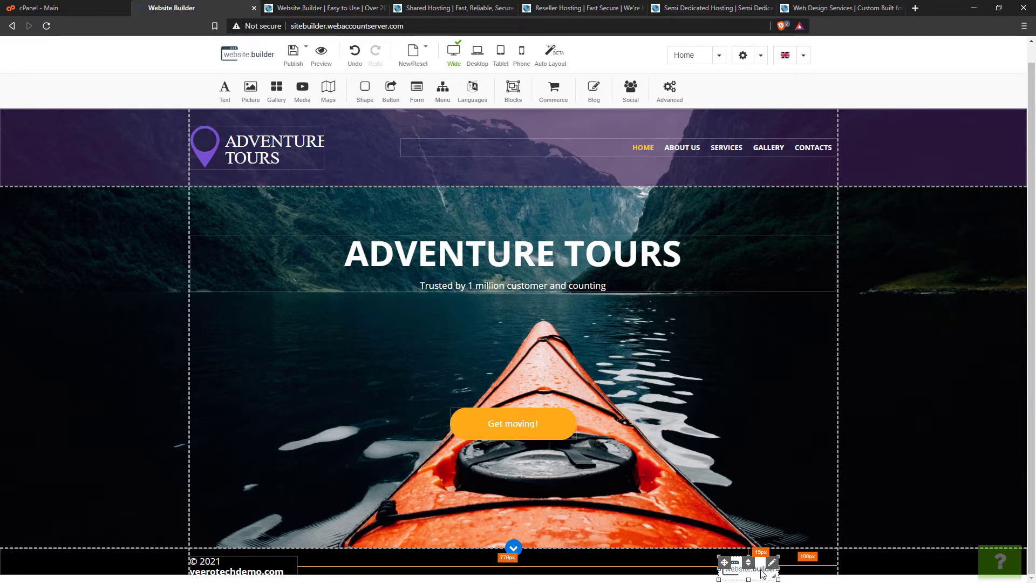
{"action": "left_click", "coordinate": [772, 562]}
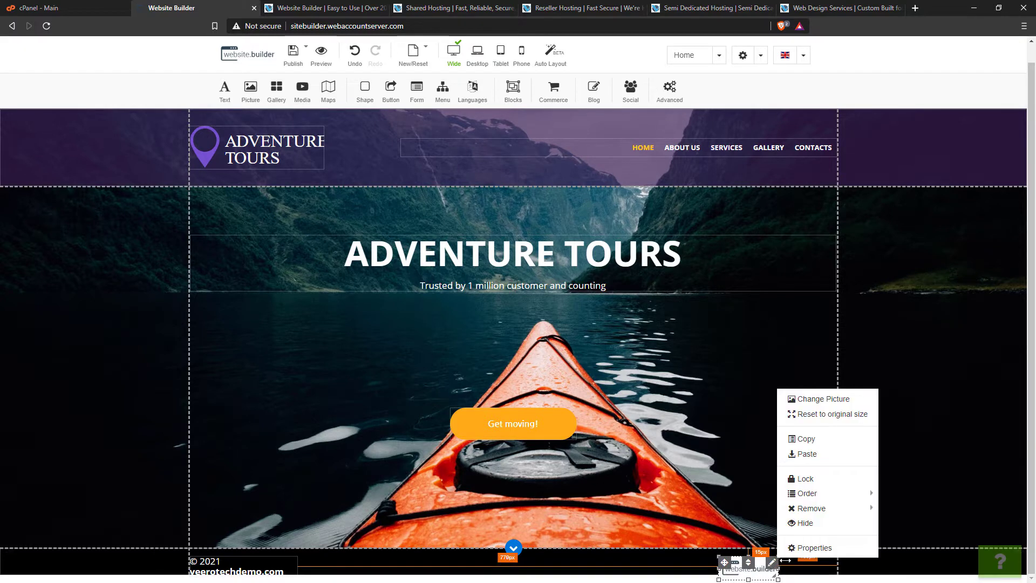
{"action": "mouse_move", "coordinate": [812, 509]}
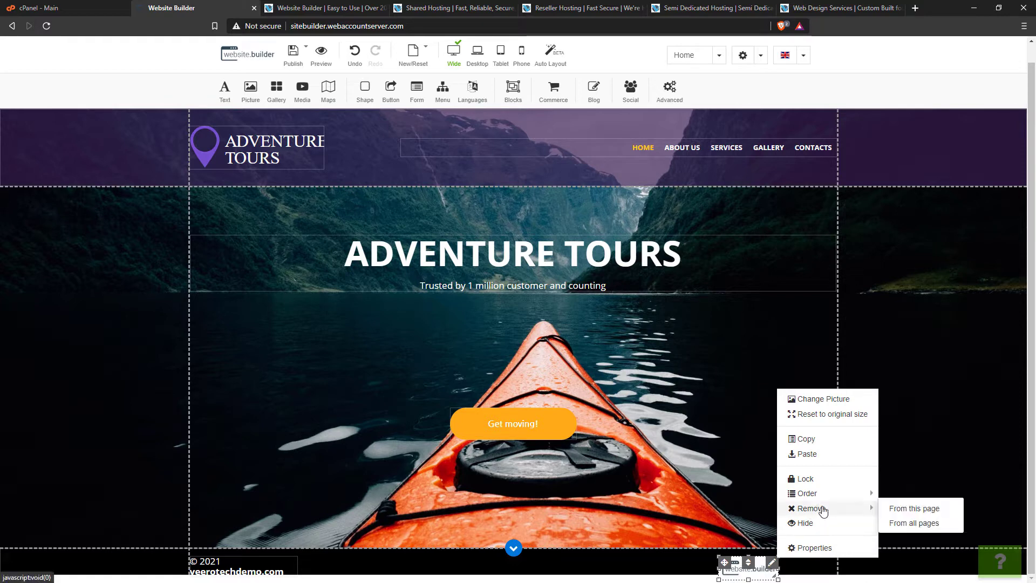
{"action": "left_click", "coordinate": [916, 524]}
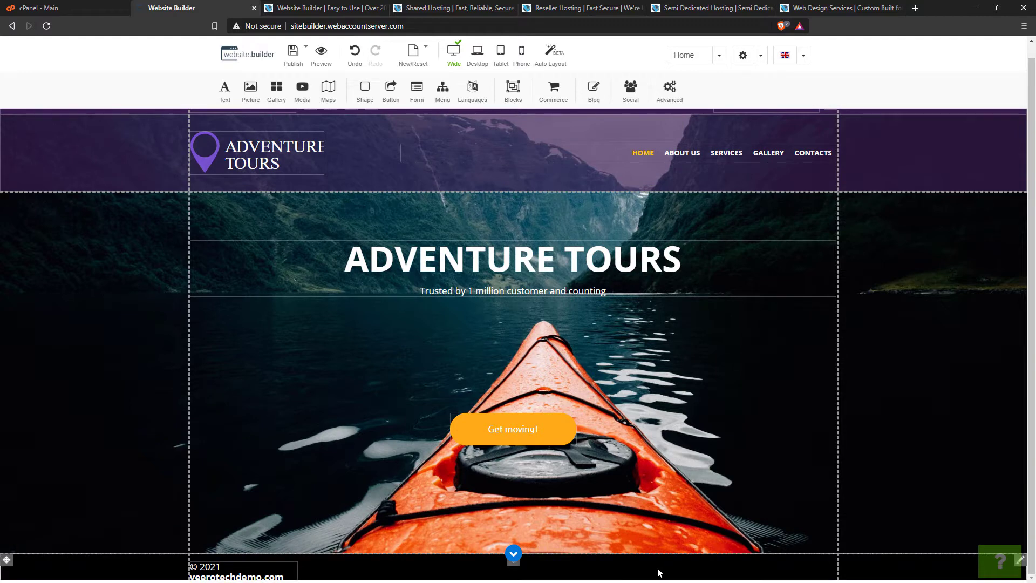
Publish the edited website
{"action": "scroll", "coordinate": [473, 412], "scroll_direction": "up", "scroll_amount": 1}
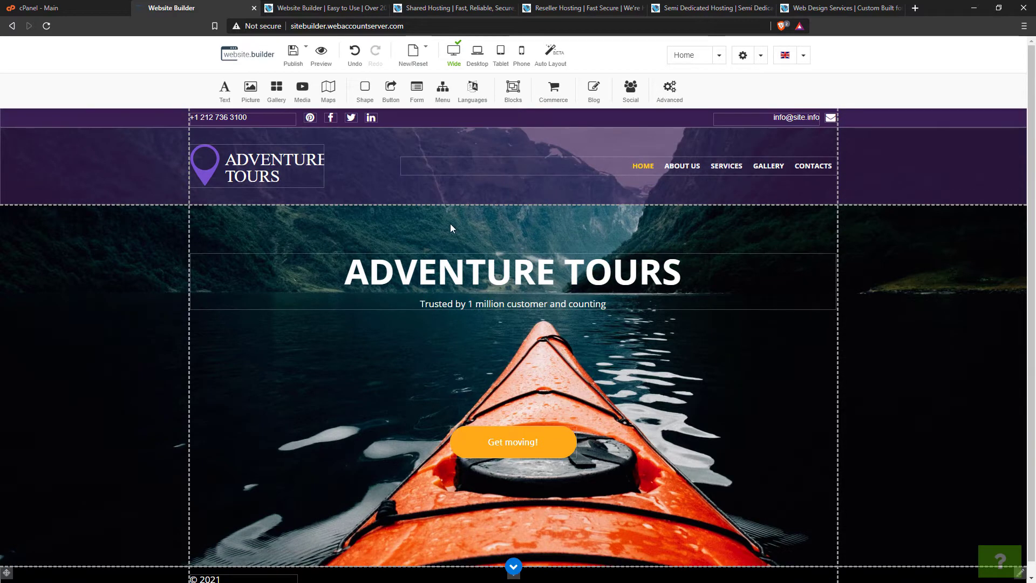
{"action": "left_click", "coordinate": [294, 52]}
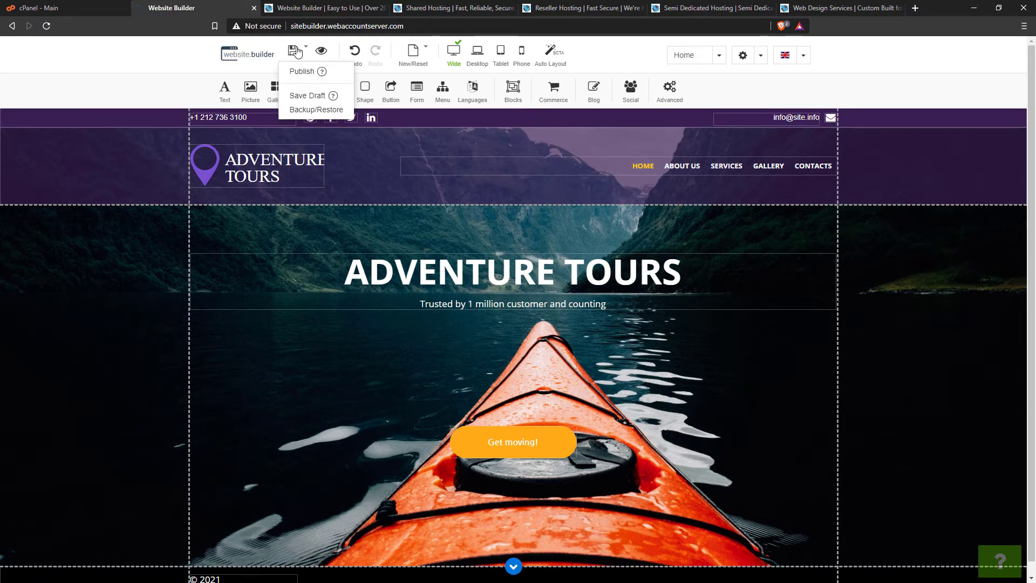
{"action": "left_click", "coordinate": [303, 73]}
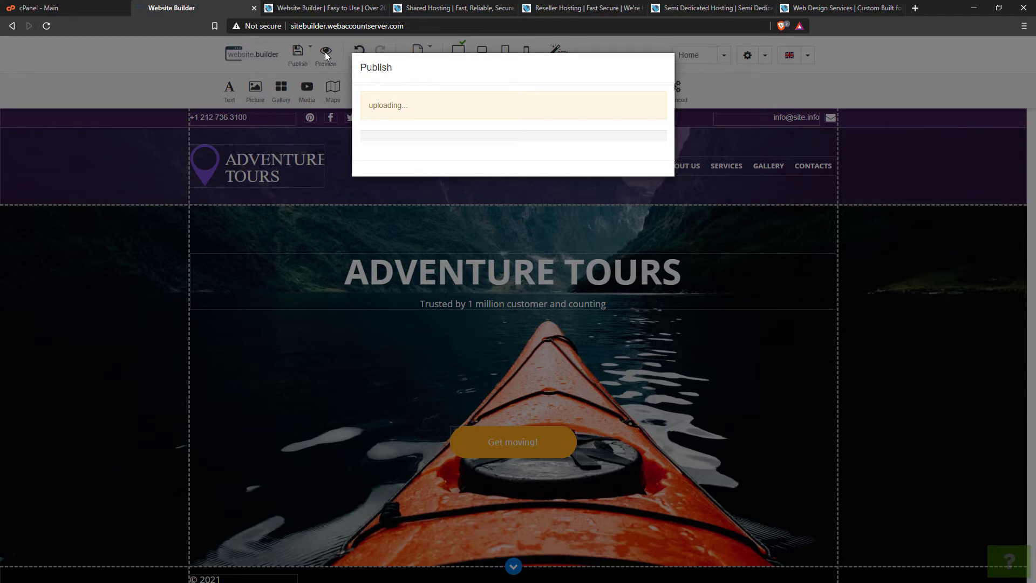
Return to cPanel and open File Manager
{"action": "left_click", "coordinate": [74, 5]}
{"action": "scroll", "coordinate": [116, 278], "scroll_direction": "up", "scroll_amount": 10}
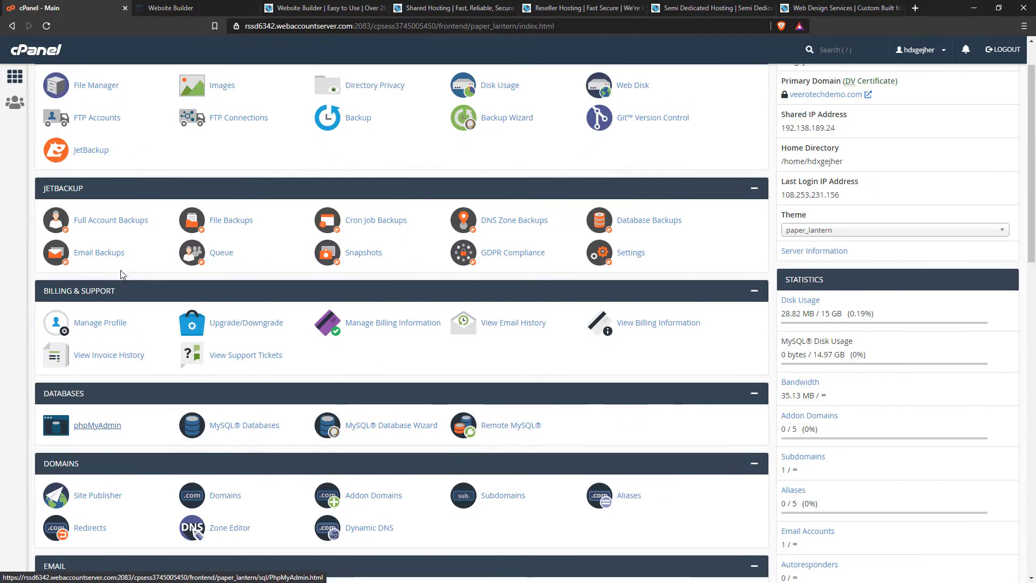
{"action": "scroll", "coordinate": [121, 274], "scroll_direction": "up", "scroll_amount": 1}
{"action": "left_click", "coordinate": [98, 142]}
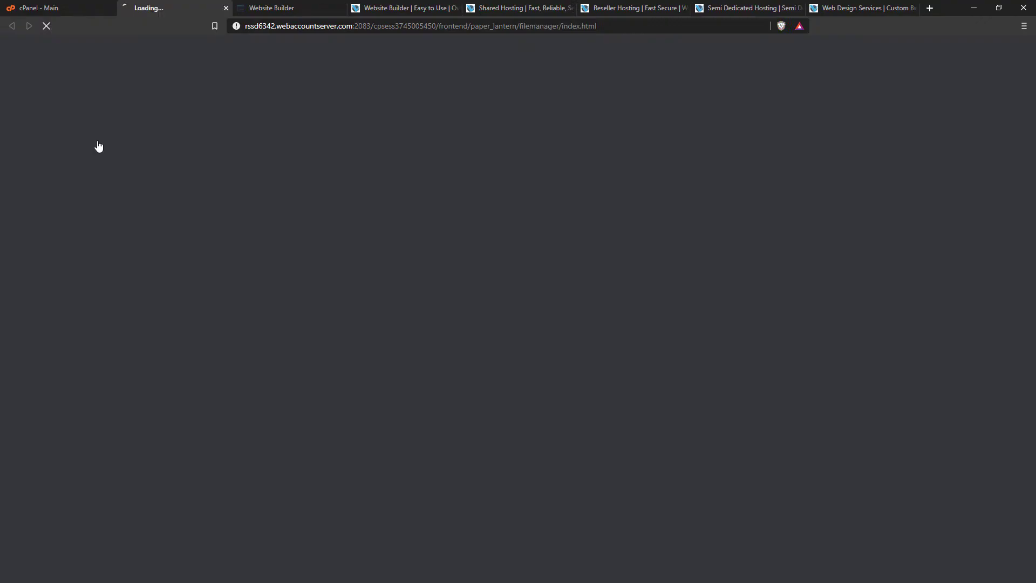
Examine the published site files in public_html and its sitepro subfolder, then go back up
{"action": "scroll", "coordinate": [245, 362], "scroll_direction": "down", "scroll_amount": 1}
{"action": "scroll", "coordinate": [245, 362], "scroll_direction": "down", "scroll_amount": 2}
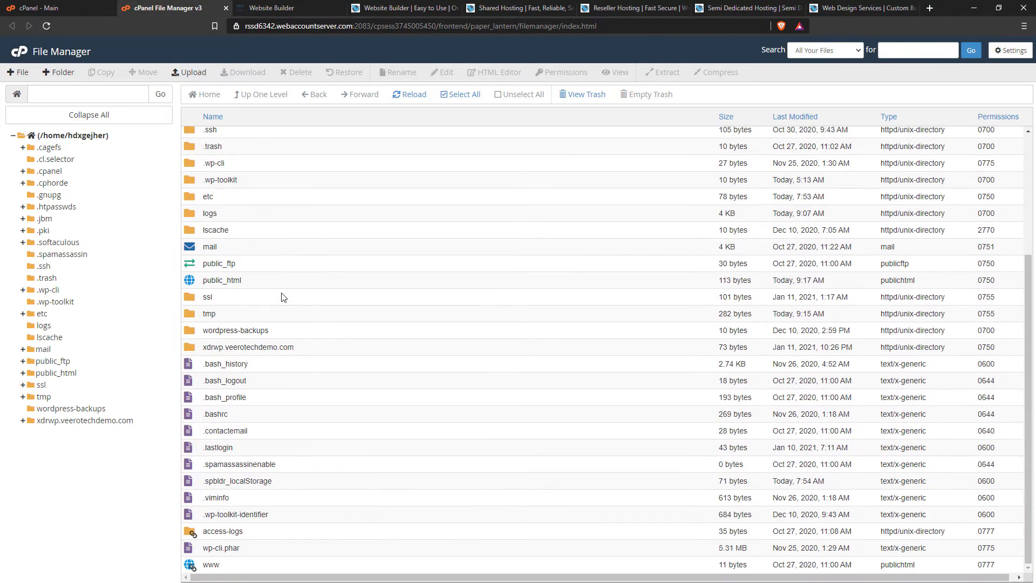
{"action": "double_click", "coordinate": [275, 285]}
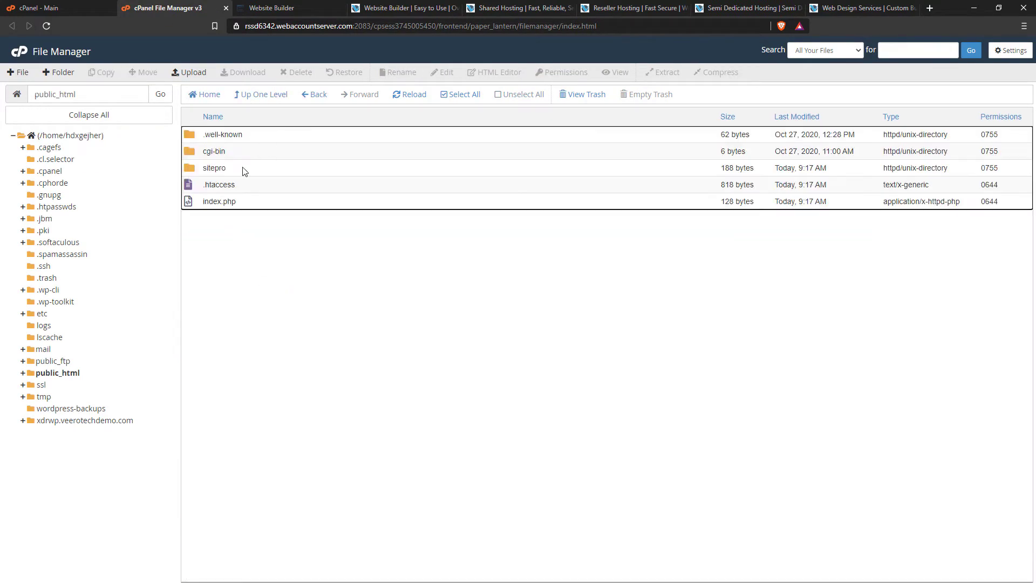
{"action": "double_click", "coordinate": [247, 174]}
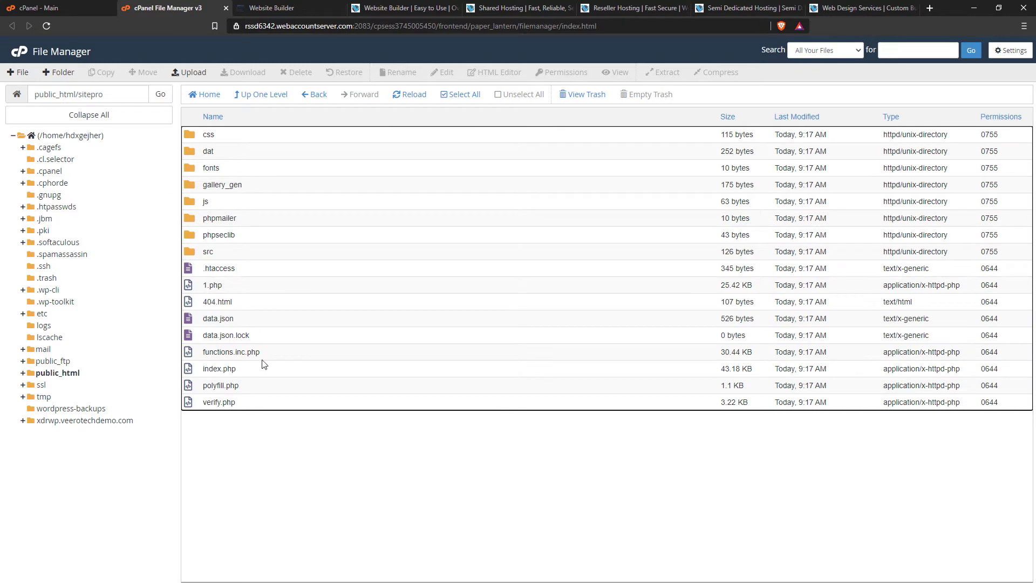
{"action": "left_click", "coordinate": [273, 102]}
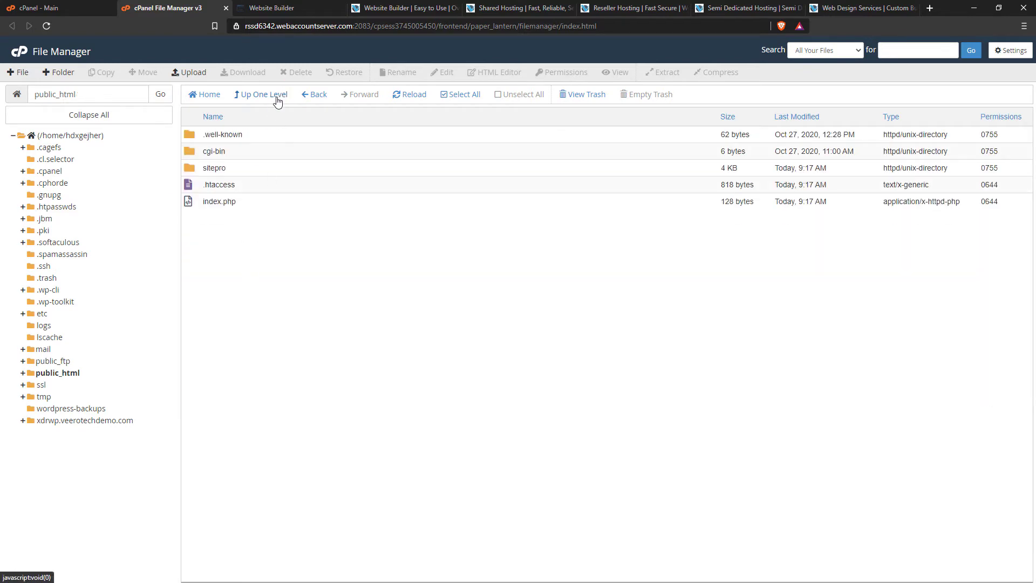
{"action": "left_click", "coordinate": [275, 100]}
Check the publishing progress in Website Builder, then view the live site veerotechdemo.com through cPanel's primary domain link
{"action": "left_click", "coordinate": [272, 8]}
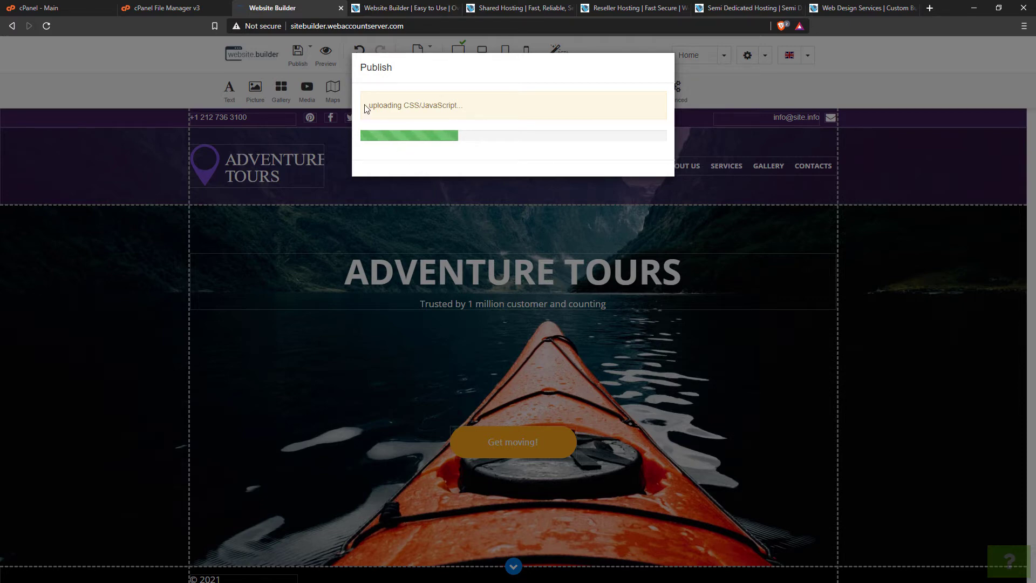
{"action": "left_click", "coordinate": [108, 7]}
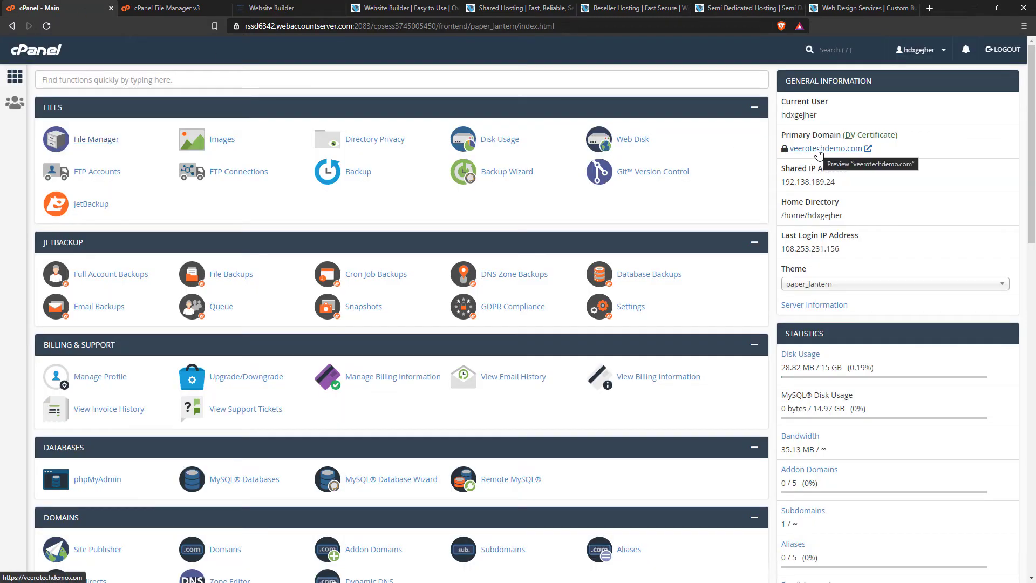
{"action": "left_click", "coordinate": [818, 150]}
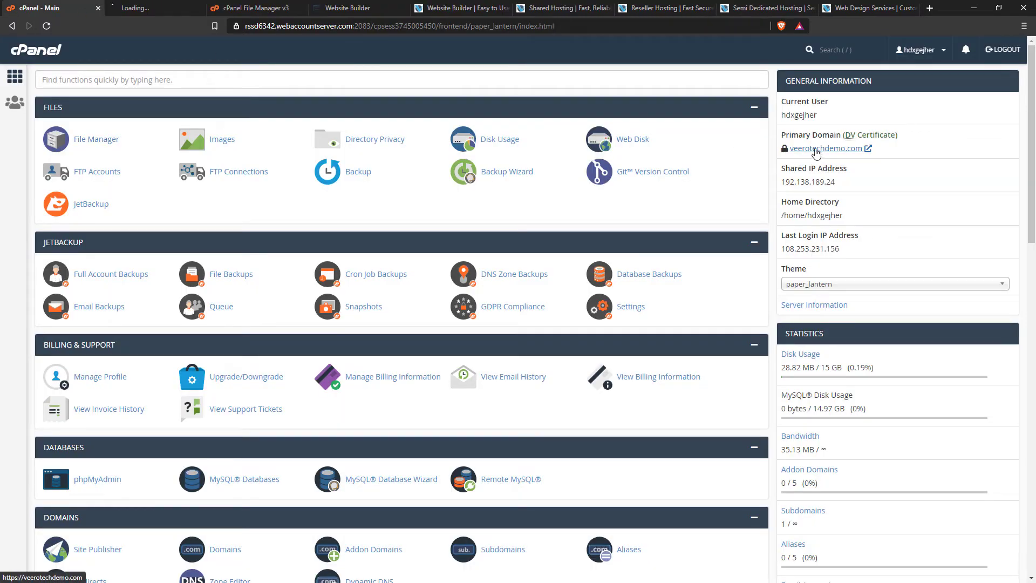
{"action": "left_click", "coordinate": [152, 10]}
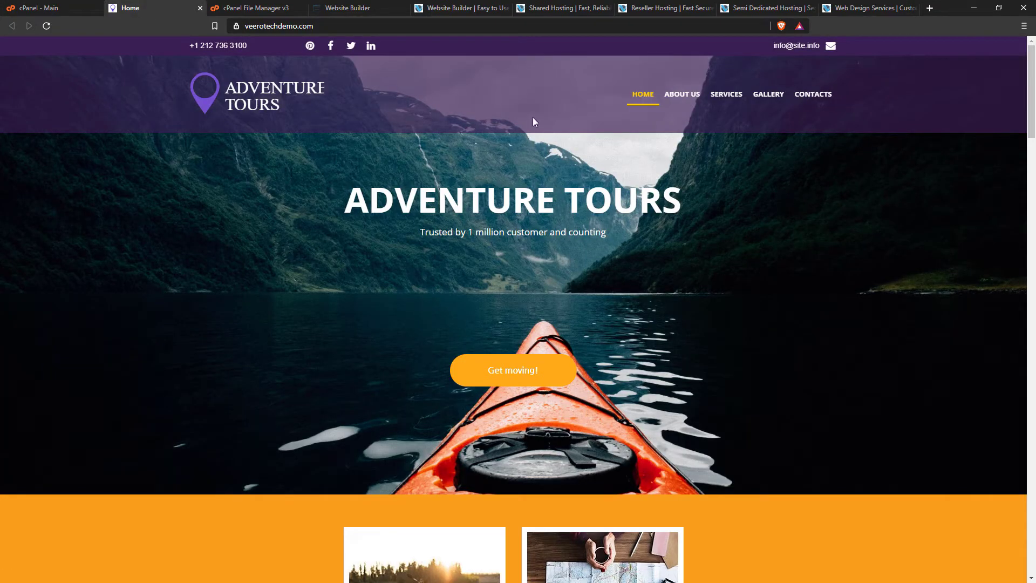
Look through the live Adventure Tours site from the About Us section past the gallery and return to the page's beginning
{"action": "left_click", "coordinate": [756, 103]}
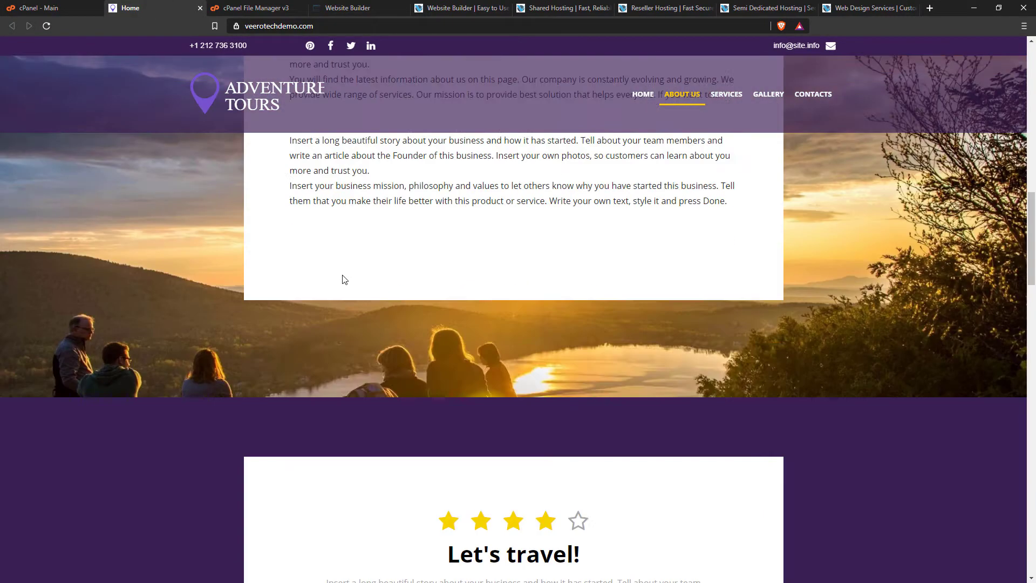
{"action": "scroll", "coordinate": [344, 279], "scroll_direction": "down", "scroll_amount": 15}
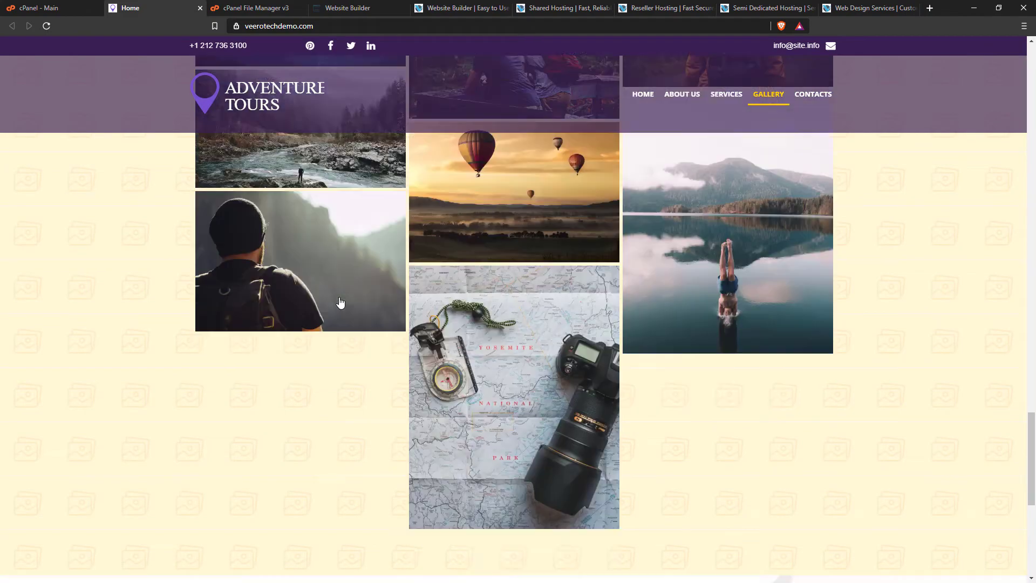
{"action": "scroll", "coordinate": [340, 303], "scroll_direction": "down", "scroll_amount": 5}
{"action": "scroll", "coordinate": [363, 282], "scroll_direction": "up", "scroll_amount": 15}
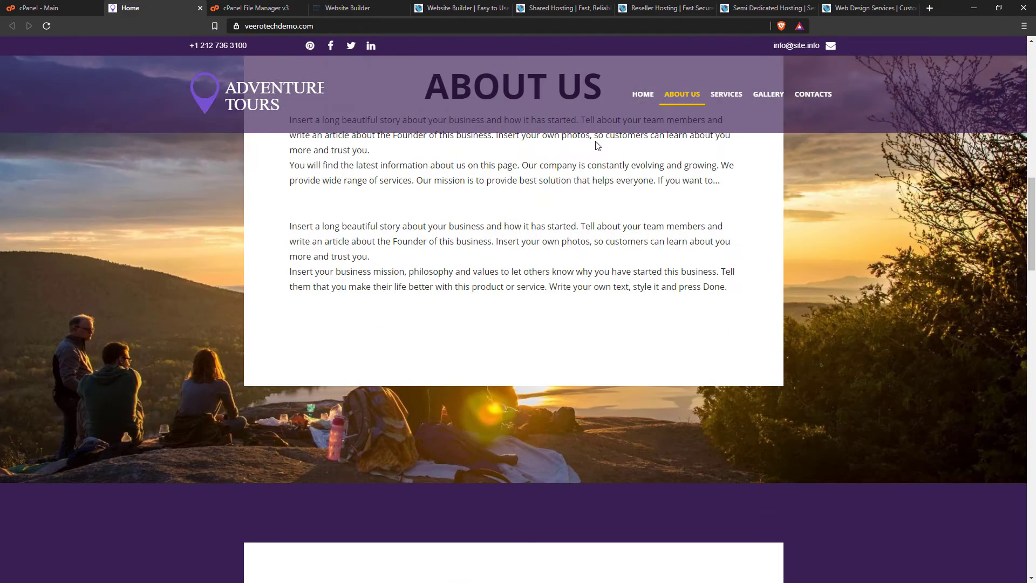
{"action": "scroll", "coordinate": [347, 223], "scroll_direction": "up", "scroll_amount": 10}
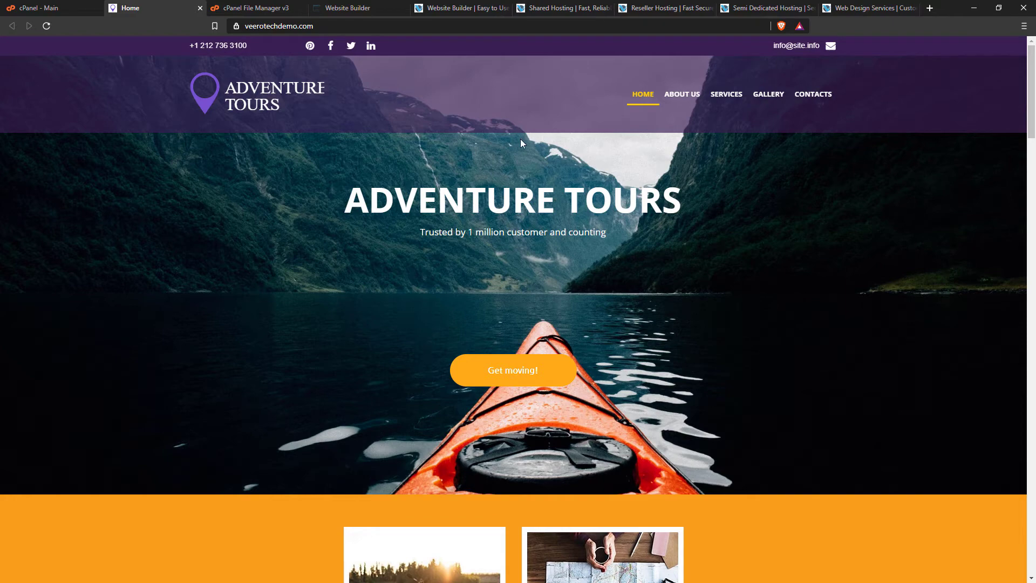
Review VeeroTech's website builder page, from the template showcase to the server hosting details
{"action": "left_click", "coordinate": [447, 10]}
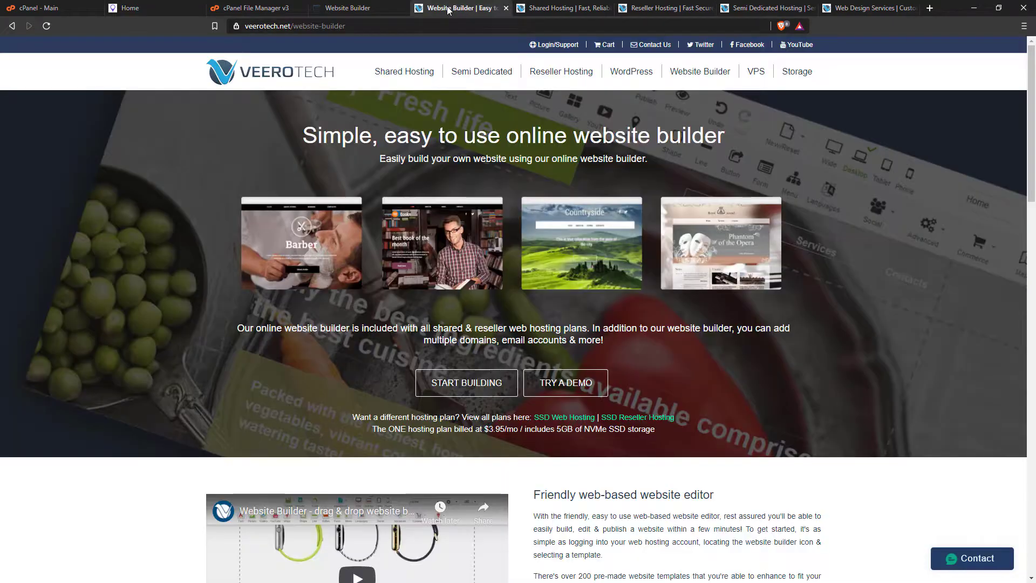
{"action": "scroll", "coordinate": [437, 275], "scroll_direction": "down", "scroll_amount": 10}
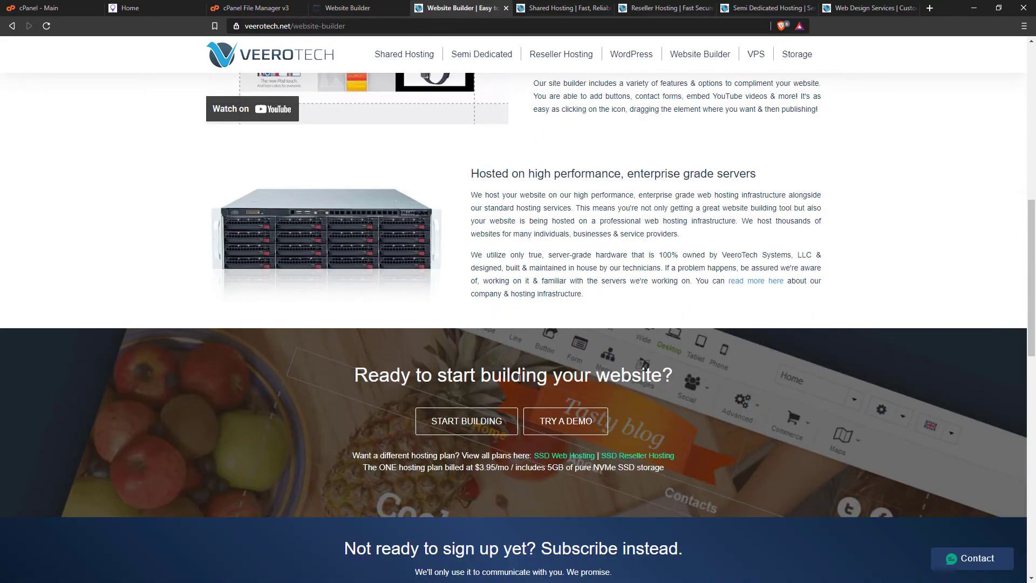
{"action": "scroll", "coordinate": [518, 376], "scroll_direction": "up", "scroll_amount": 10}
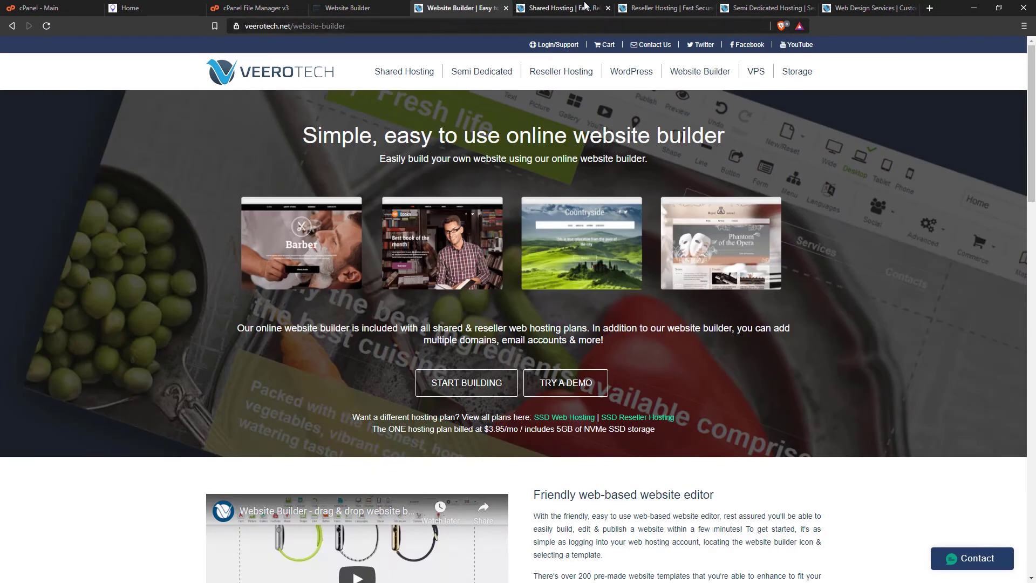
Review VeeroTech's Shared Hosting, Reseller Hosting and Semi Dedicated Hosting plan pages
{"action": "left_click", "coordinate": [574, 8]}
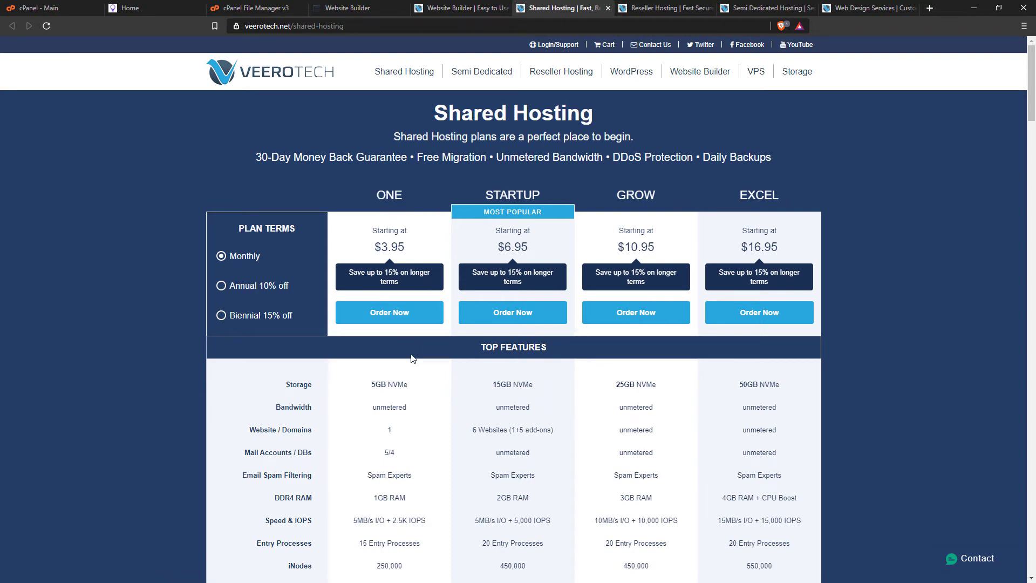
{"action": "scroll", "coordinate": [412, 359], "scroll_direction": "down", "scroll_amount": 2}
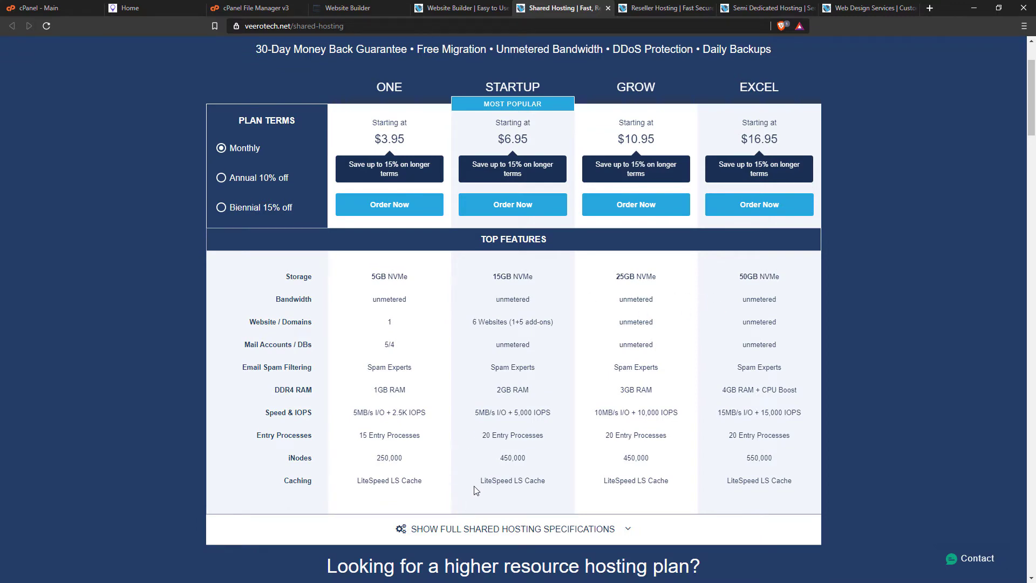
{"action": "scroll", "coordinate": [431, 359], "scroll_direction": "up", "scroll_amount": 2}
{"action": "left_click", "coordinate": [661, 8]}
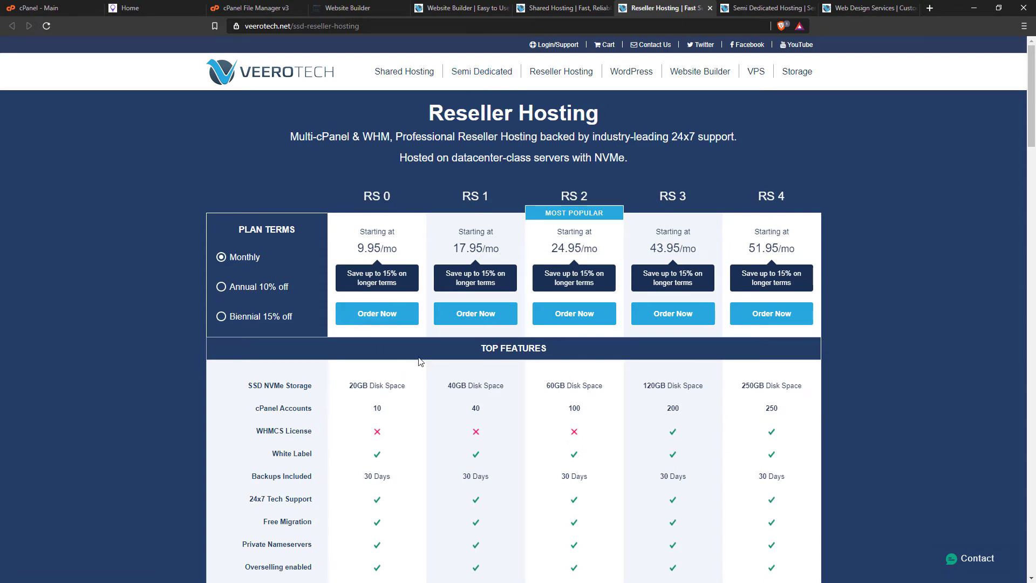
{"action": "left_click", "coordinate": [756, 8]}
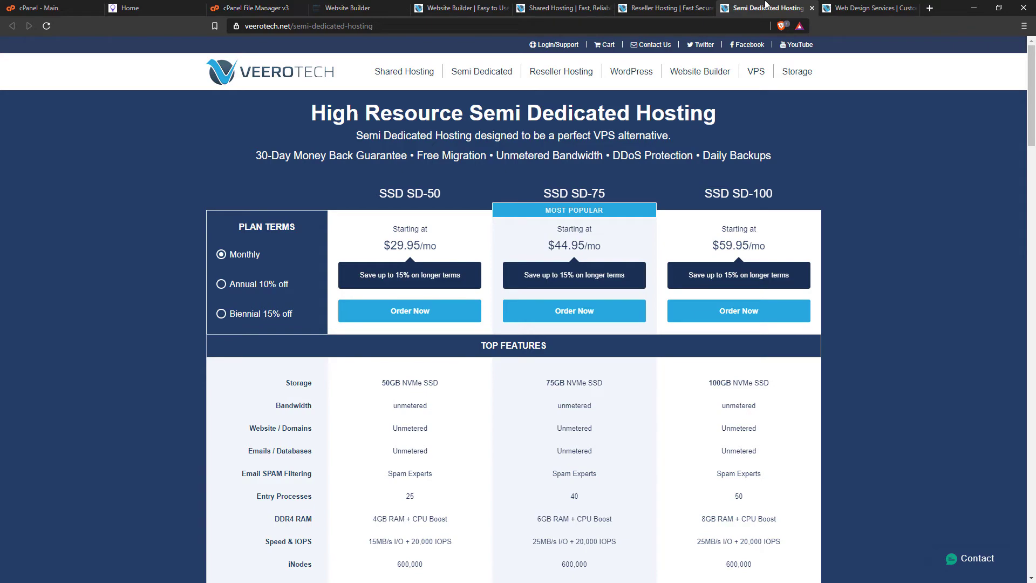
{"action": "key", "text": "ctrl+Tab"}
Revisit File Manager and the live veerotechdemo.com site, viewing its About Us section
{"action": "left_click", "coordinate": [270, 7]}
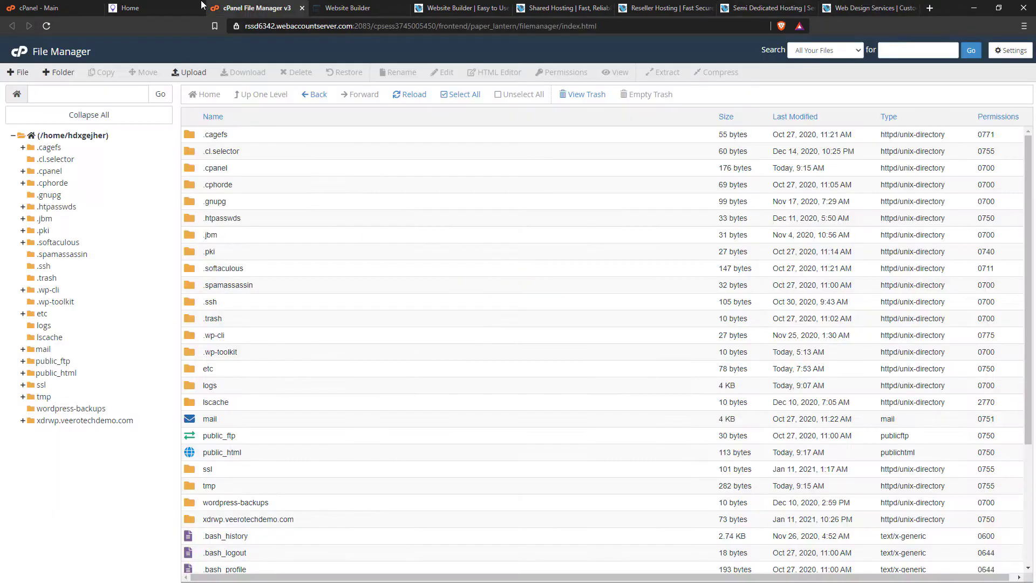
{"action": "left_click", "coordinate": [130, 8]}
{"action": "scroll", "coordinate": [519, 198], "scroll_direction": "down", "scroll_amount": 10}
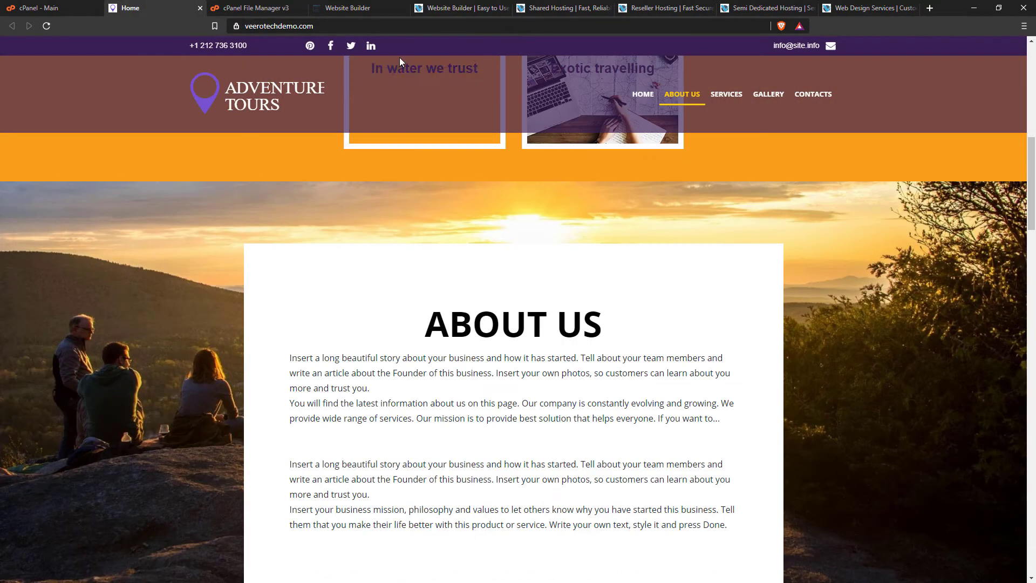
Return to Website Builder and compare the Adventure Tours page in the desktop, tablet and phone layouts
{"action": "left_click", "coordinate": [348, 8]}
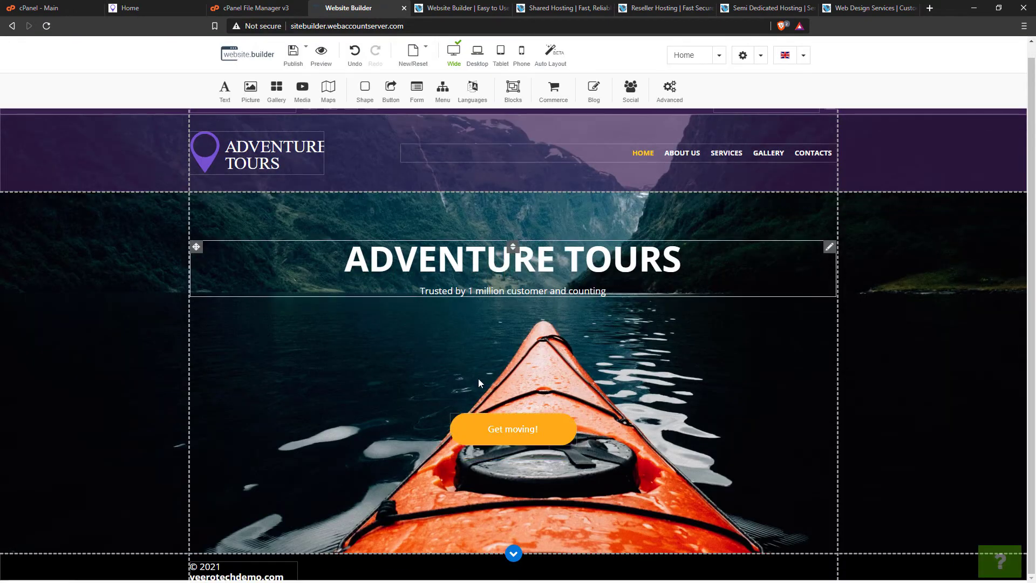
{"action": "left_click", "coordinate": [414, 52]}
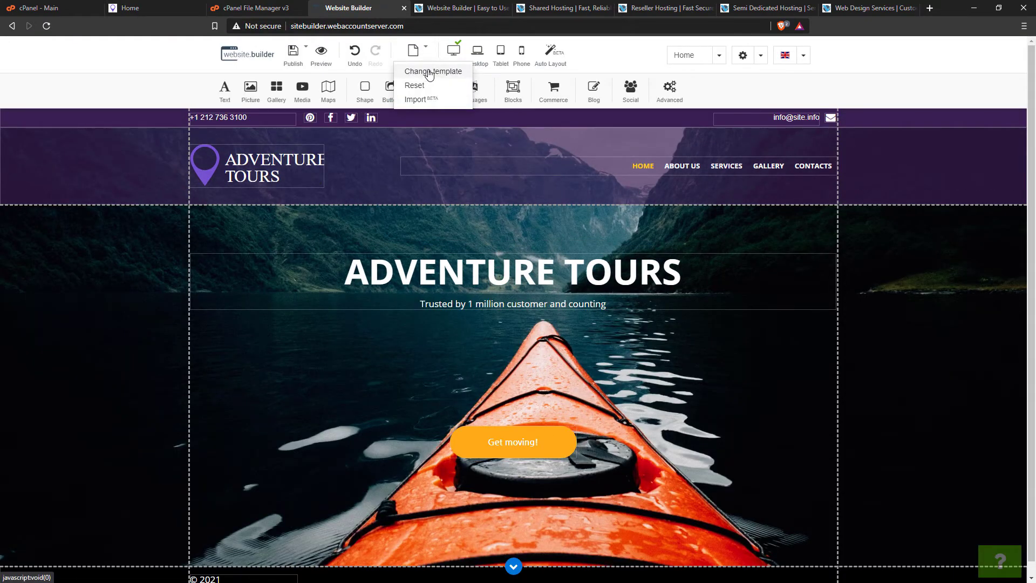
{"action": "left_click", "coordinate": [485, 59]}
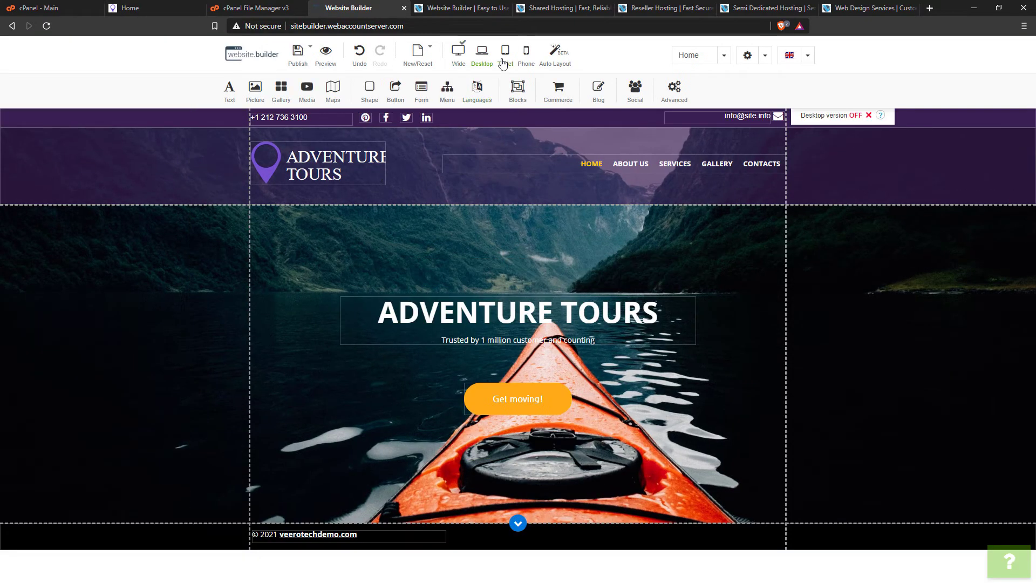
{"action": "left_click", "coordinate": [504, 60]}
{"action": "left_click", "coordinate": [527, 54]}
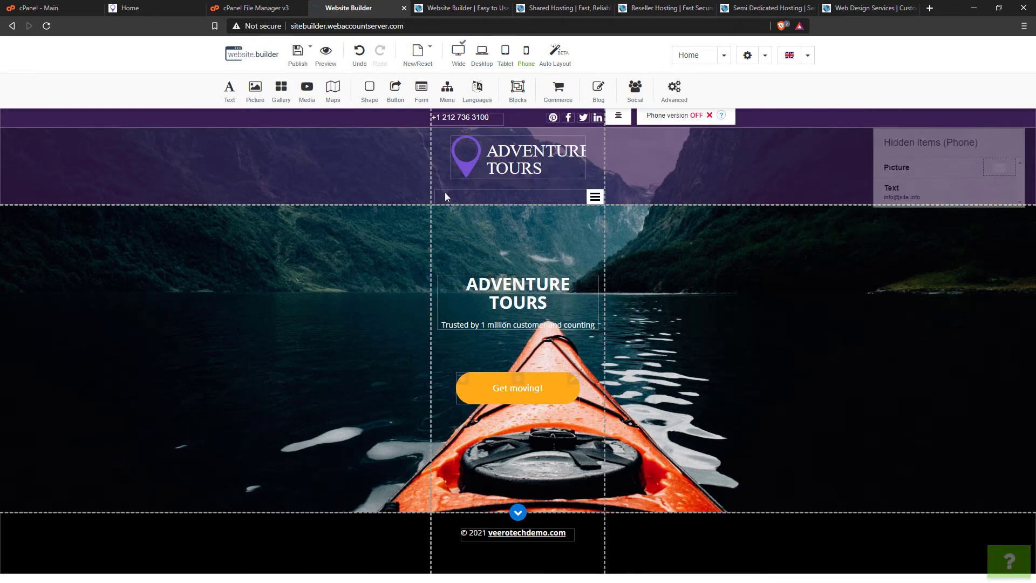
{"action": "left_click", "coordinate": [484, 54]}
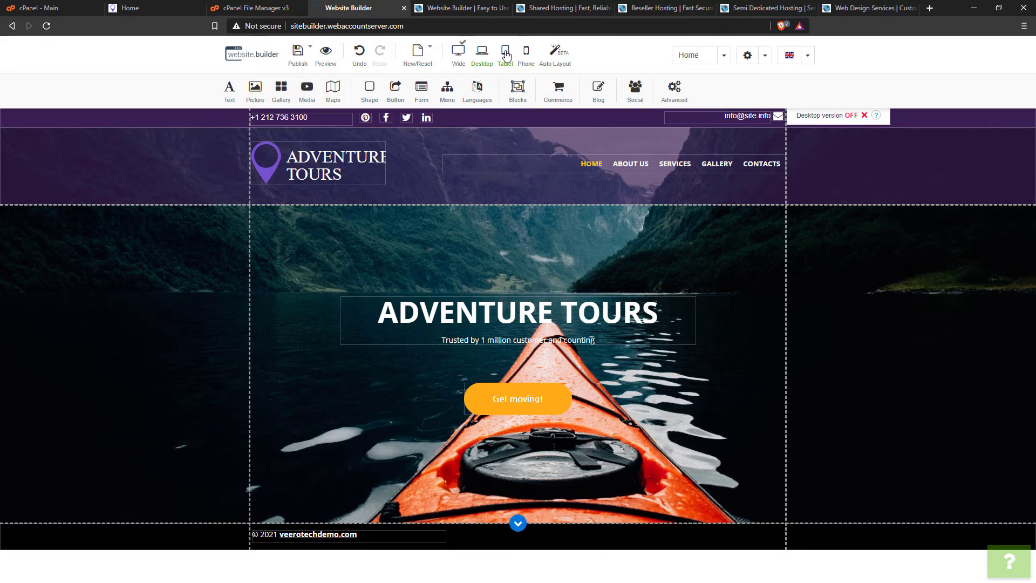
Change the site's template to BStartups from the Business category, acknowledge the loss of current information, and look over the page
{"action": "left_click", "coordinate": [419, 52]}
{"action": "left_click", "coordinate": [425, 67]}
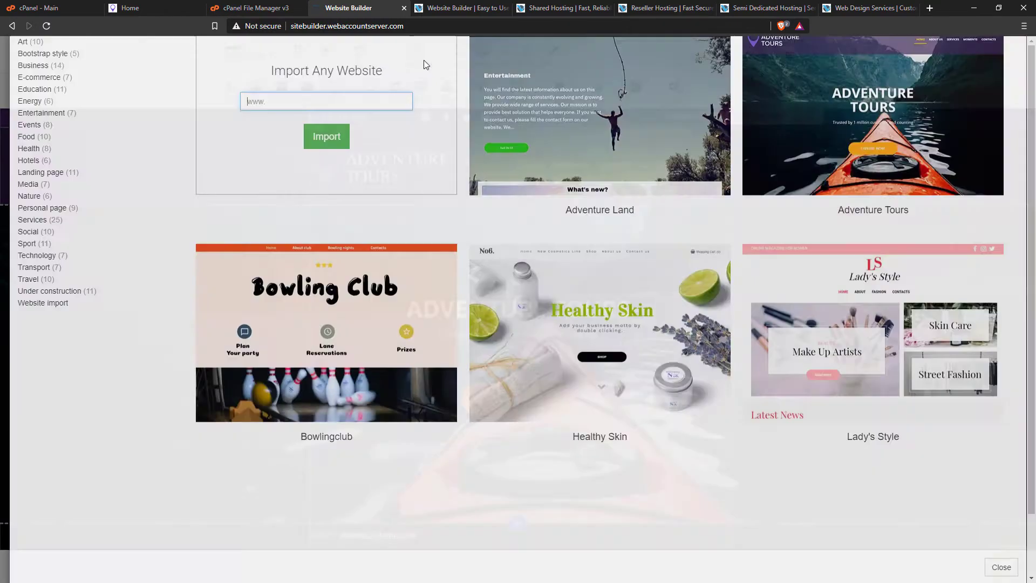
{"action": "mouse_move", "coordinate": [503, 196]}
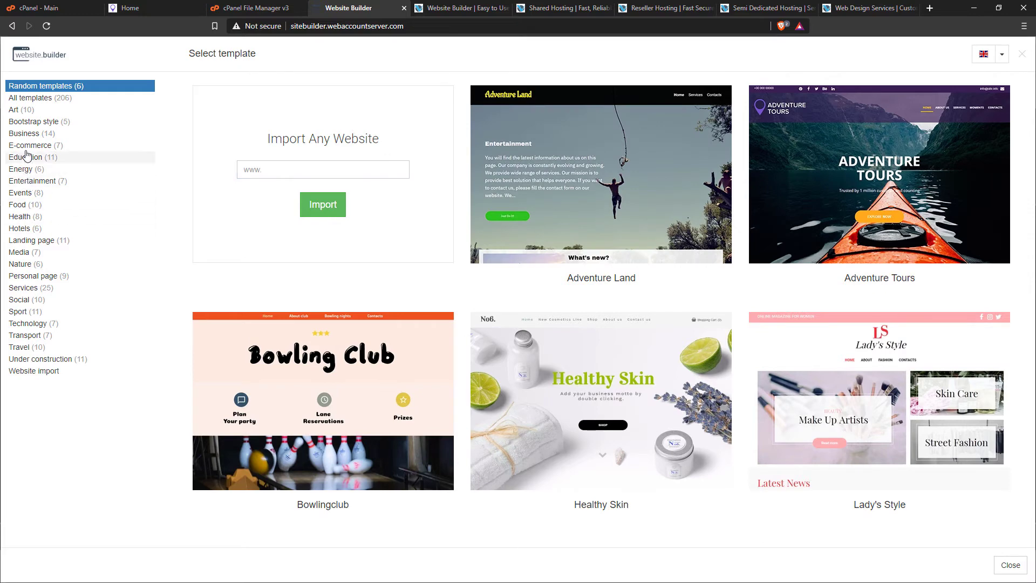
{"action": "left_click", "coordinate": [26, 134]}
{"action": "mouse_move", "coordinate": [323, 222]}
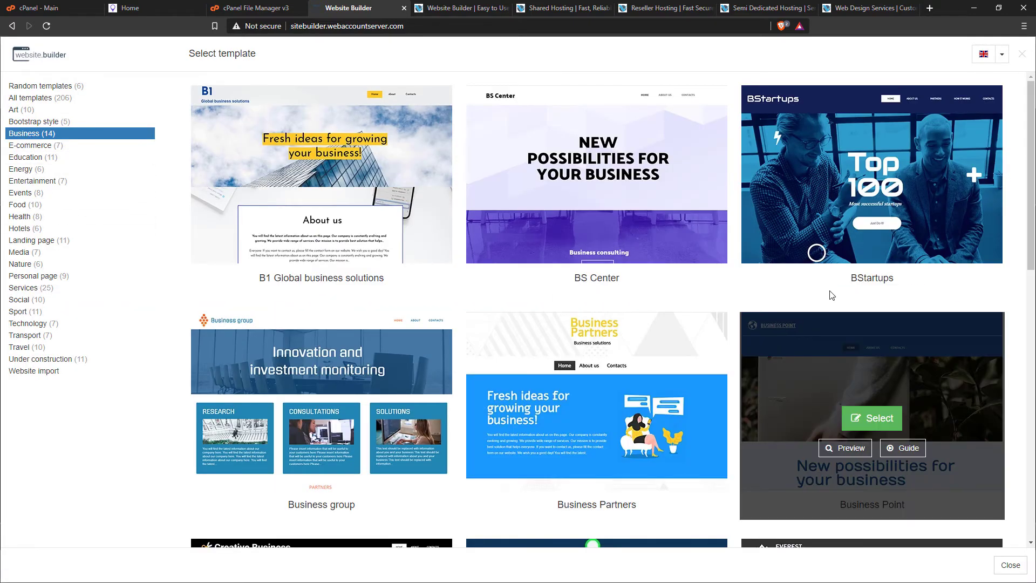
{"action": "mouse_move", "coordinate": [855, 218]}
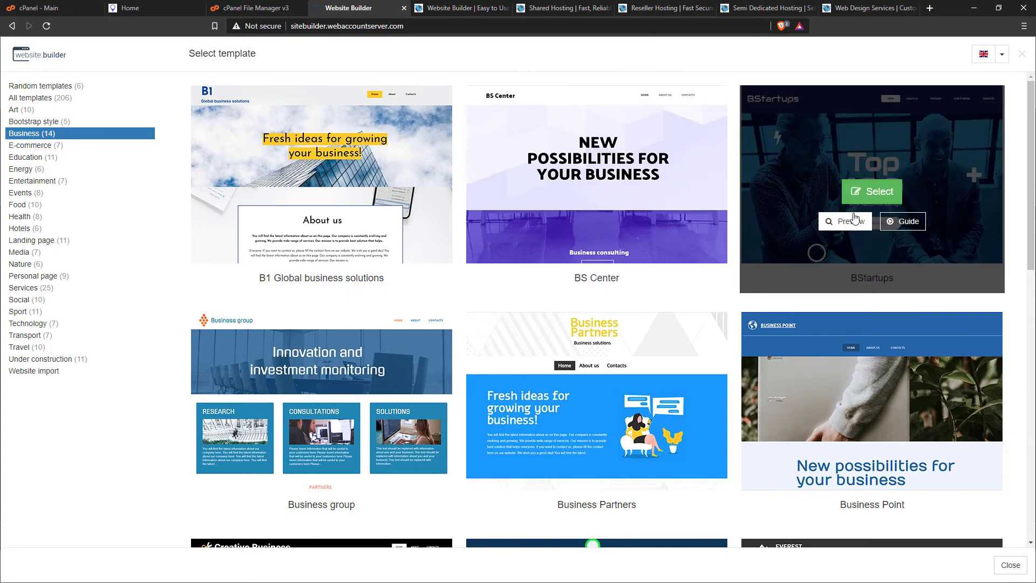
{"action": "left_click", "coordinate": [853, 200]}
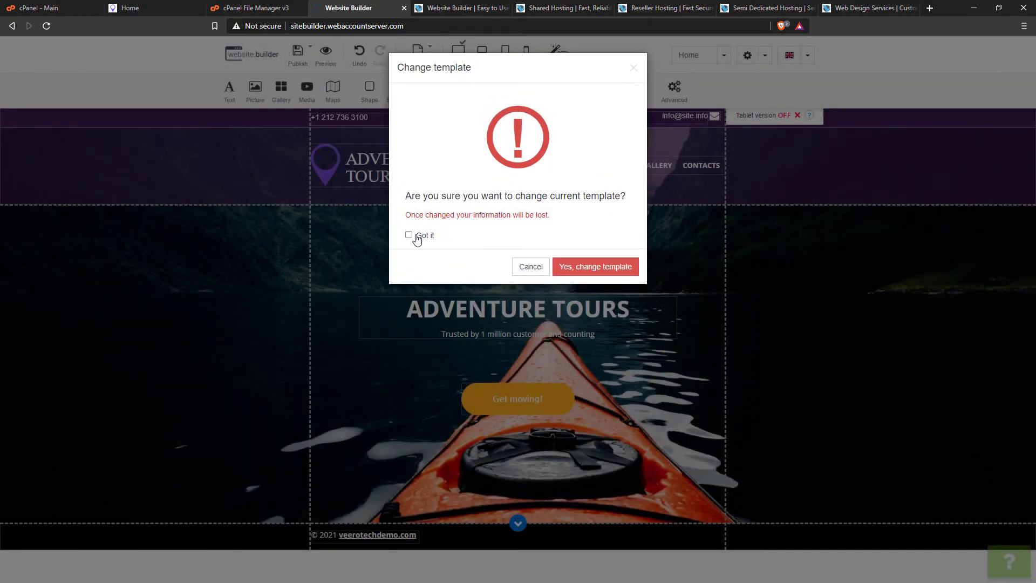
{"action": "left_click", "coordinate": [416, 238]}
{"action": "left_click", "coordinate": [602, 267]}
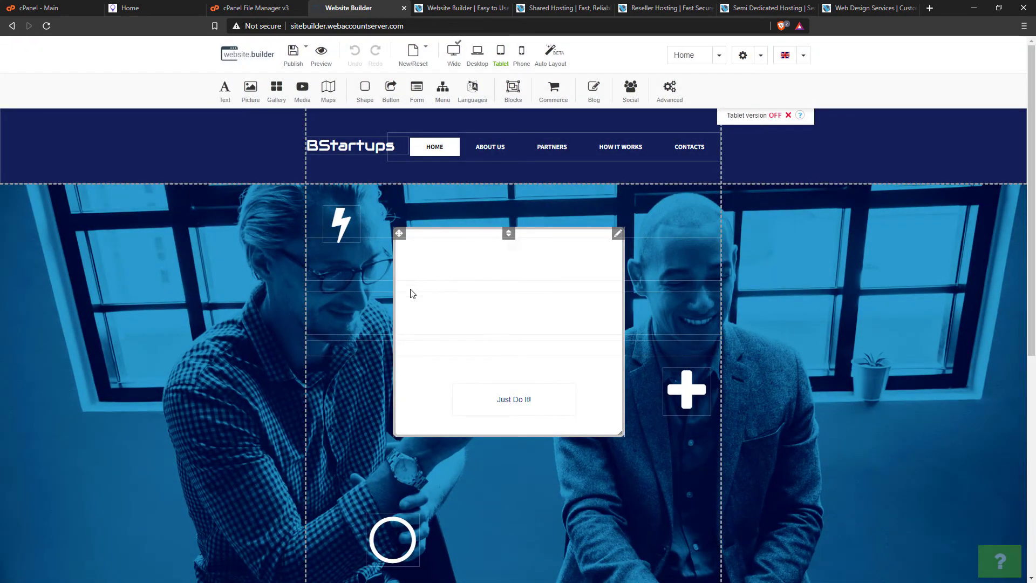
{"action": "scroll", "coordinate": [680, 475], "scroll_direction": "down", "scroll_amount": 7}
{"action": "scroll", "coordinate": [574, 424], "scroll_direction": "up", "scroll_amount": 3}
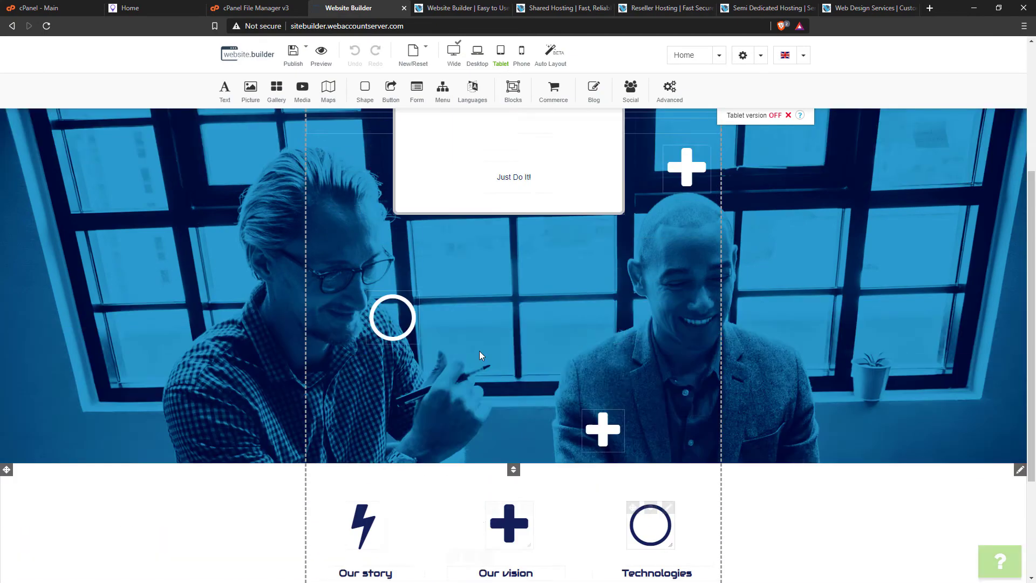
{"action": "scroll", "coordinate": [479, 355], "scroll_direction": "up", "scroll_amount": 5}
Reopen the template selection and browse the Business and Entertainment categories
{"action": "left_click", "coordinate": [426, 48]}
{"action": "left_click", "coordinate": [428, 69]}
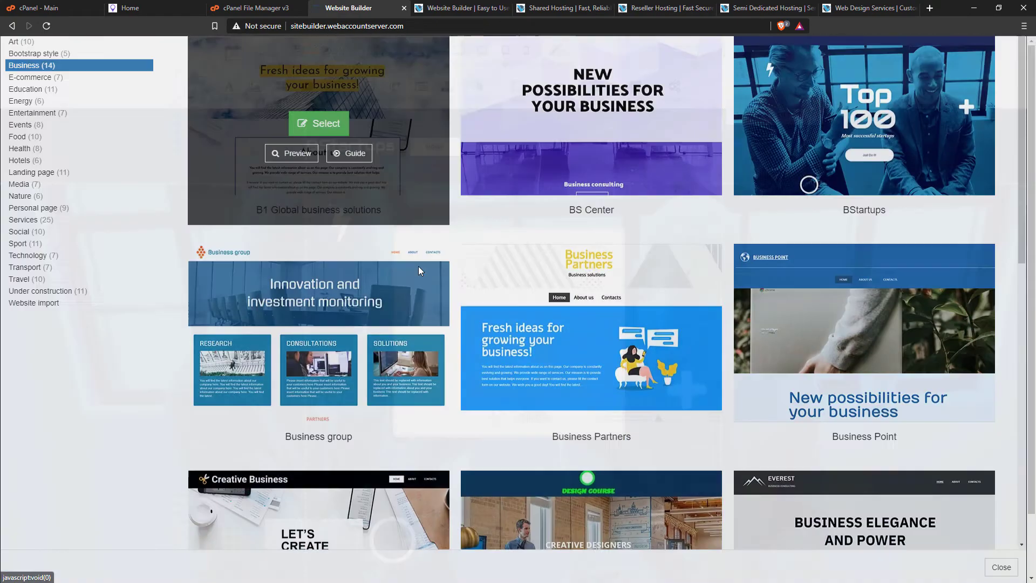
{"action": "scroll", "coordinate": [624, 378], "scroll_direction": "down", "scroll_amount": 14}
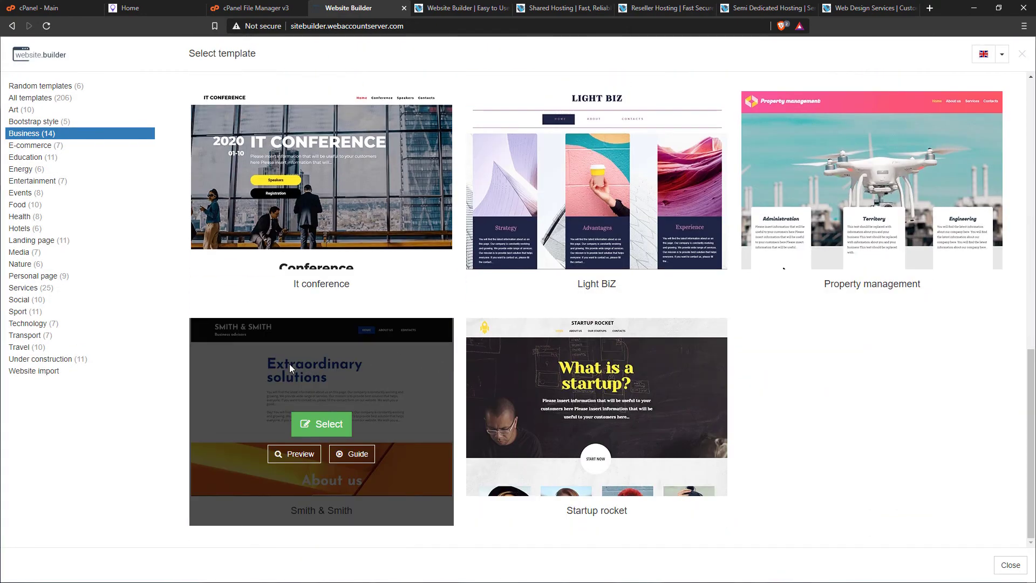
{"action": "left_click", "coordinate": [32, 181]}
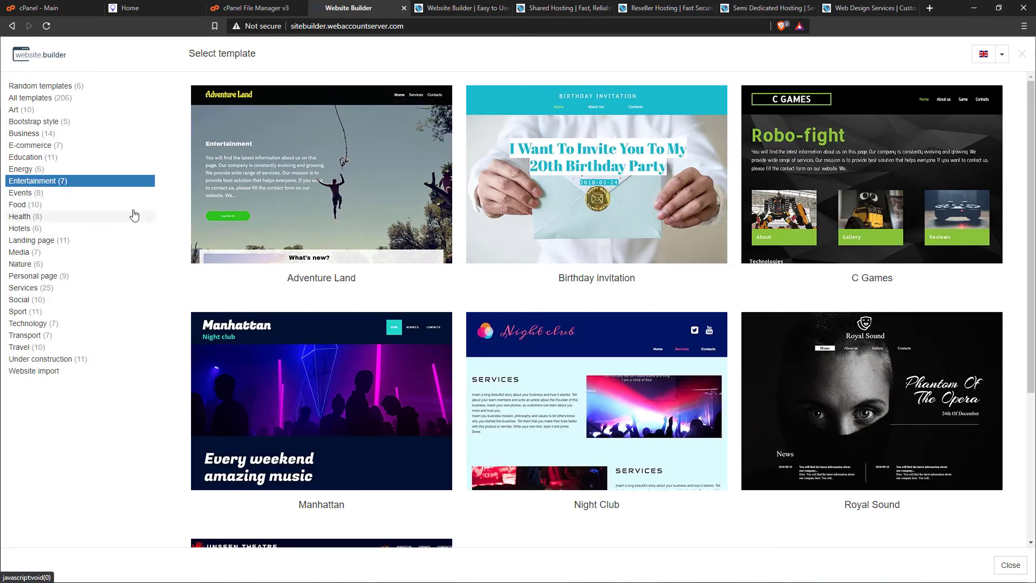
{"action": "scroll", "coordinate": [534, 396], "scroll_direction": "down", "scroll_amount": 4}
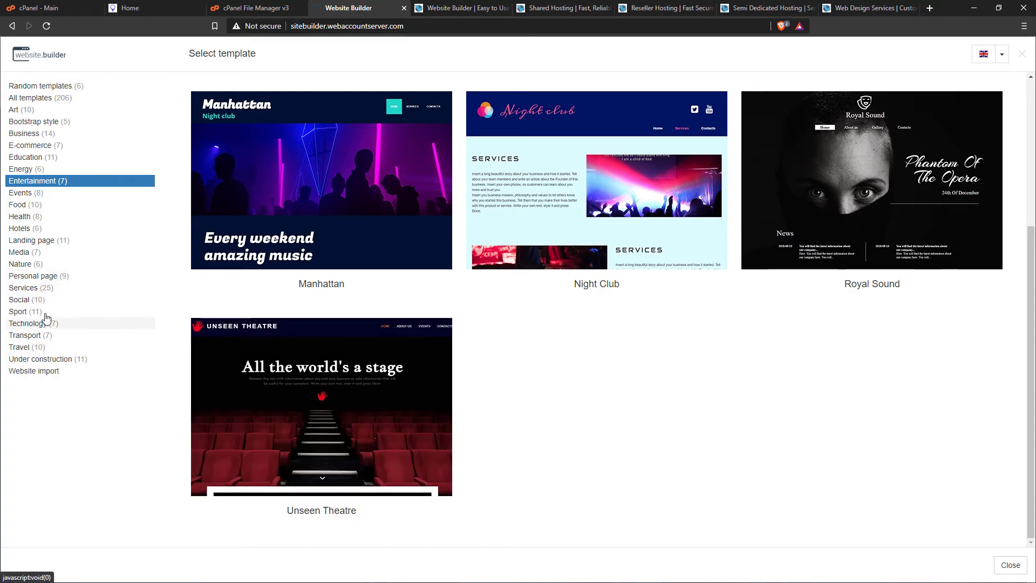
Change the site's template to Auto repair from the Services category, acknowledge the information loss, and look over the page
{"action": "left_click", "coordinate": [38, 289]}
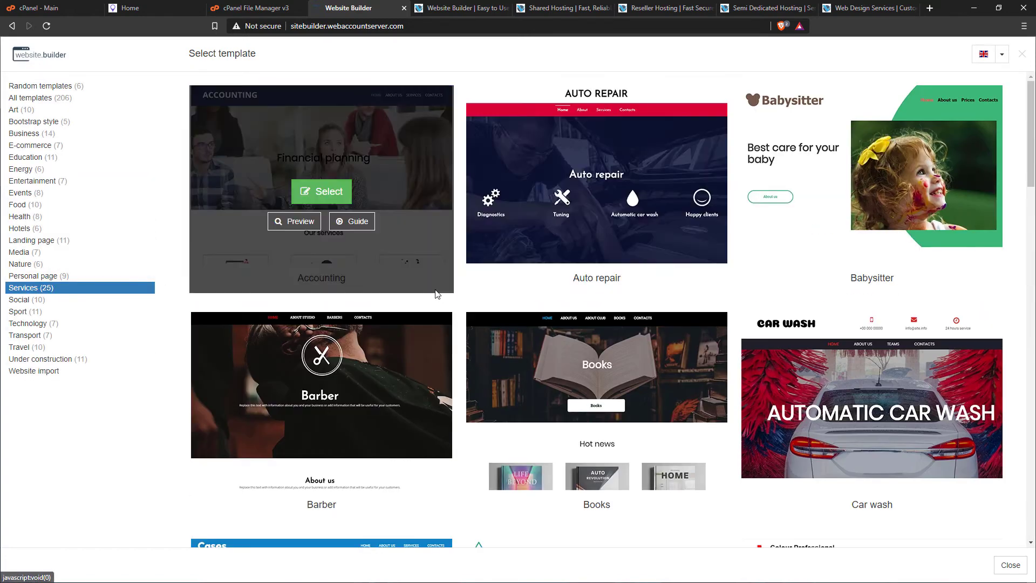
{"action": "mouse_move", "coordinate": [717, 219]}
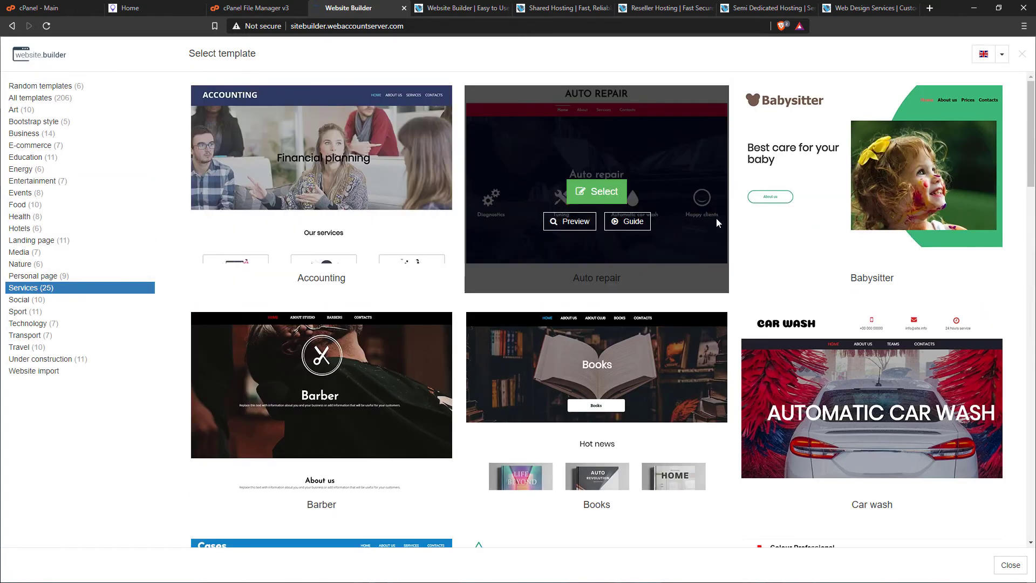
{"action": "left_click", "coordinate": [600, 193]}
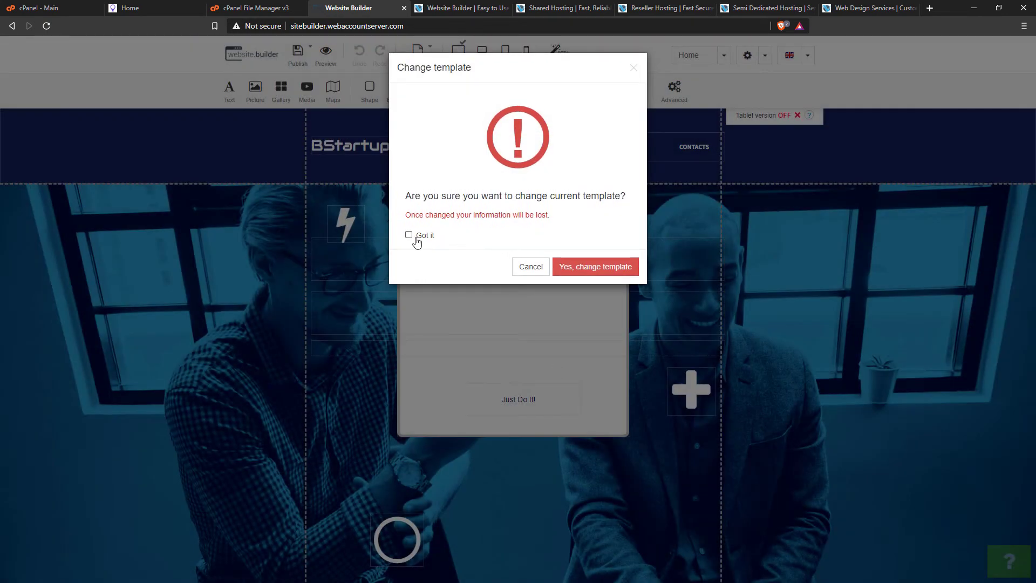
{"action": "left_click", "coordinate": [413, 236]}
{"action": "left_click", "coordinate": [589, 267]}
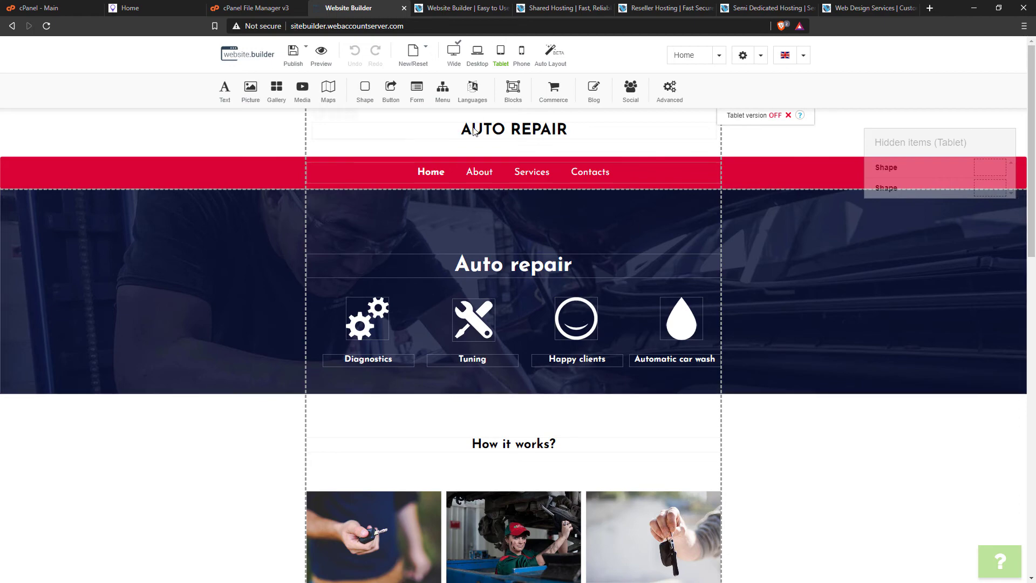
{"action": "scroll", "coordinate": [389, 265], "scroll_direction": "down", "scroll_amount": 1}
{"action": "scroll", "coordinate": [388, 266], "scroll_direction": "down", "scroll_amount": 10}
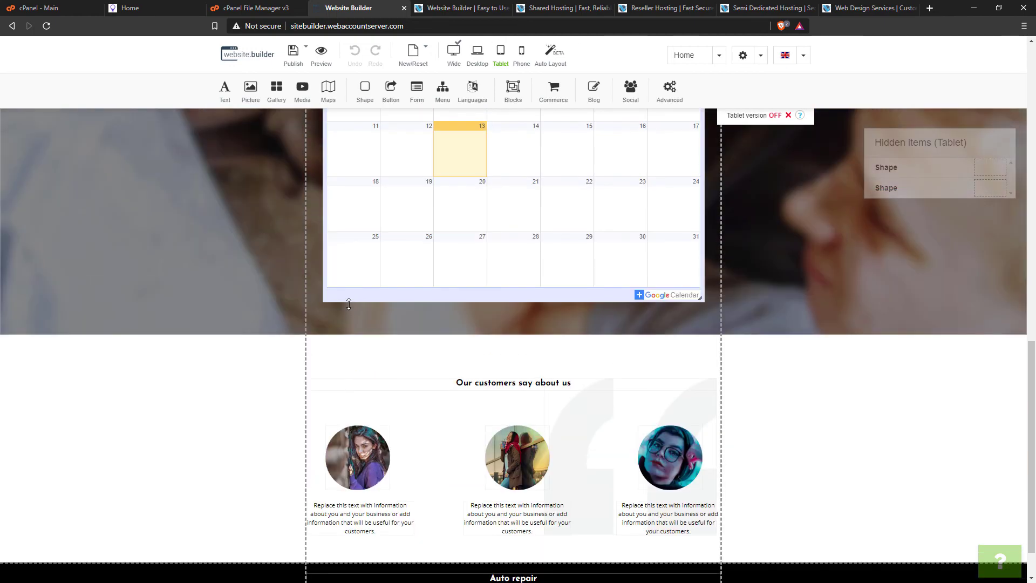
{"action": "scroll", "coordinate": [347, 297], "scroll_direction": "up", "scroll_amount": 15}
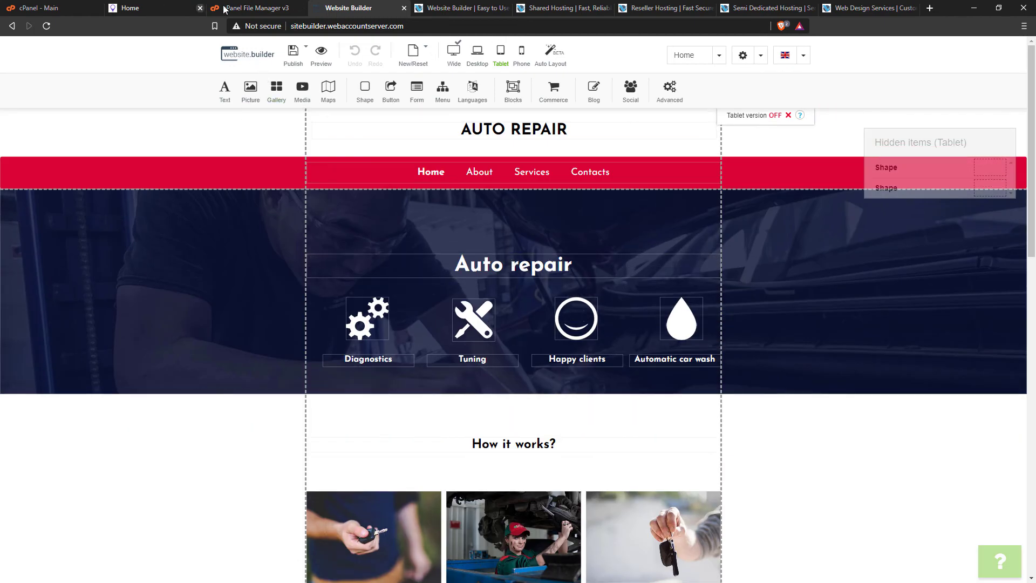
Switch to VeeroTech's open Shared Hosting and Website Builder pages and look over the website builder introduction
{"action": "left_click", "coordinate": [479, 6]}
{"action": "left_click", "coordinate": [564, 7]}
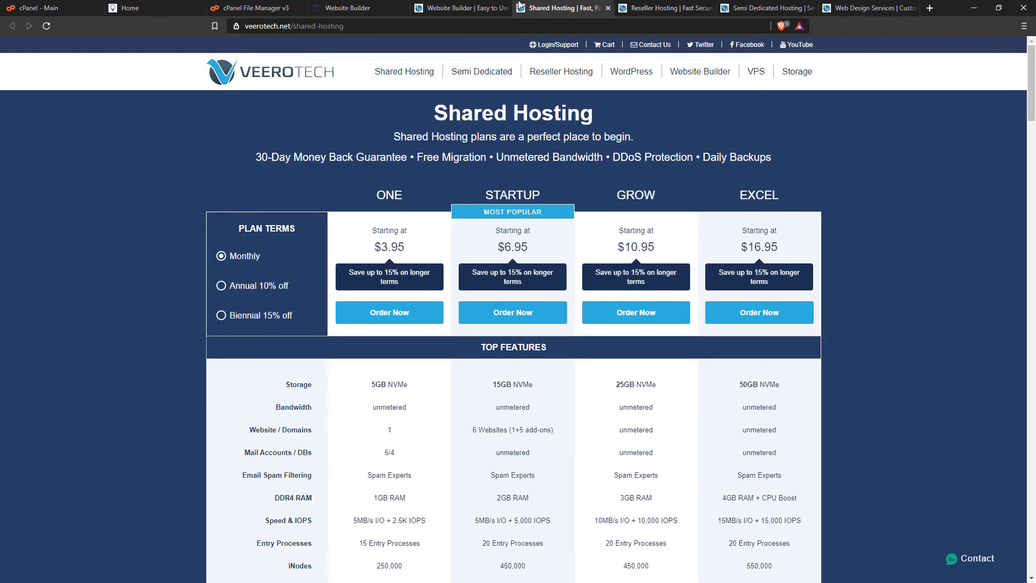
{"action": "left_click", "coordinate": [452, 7]}
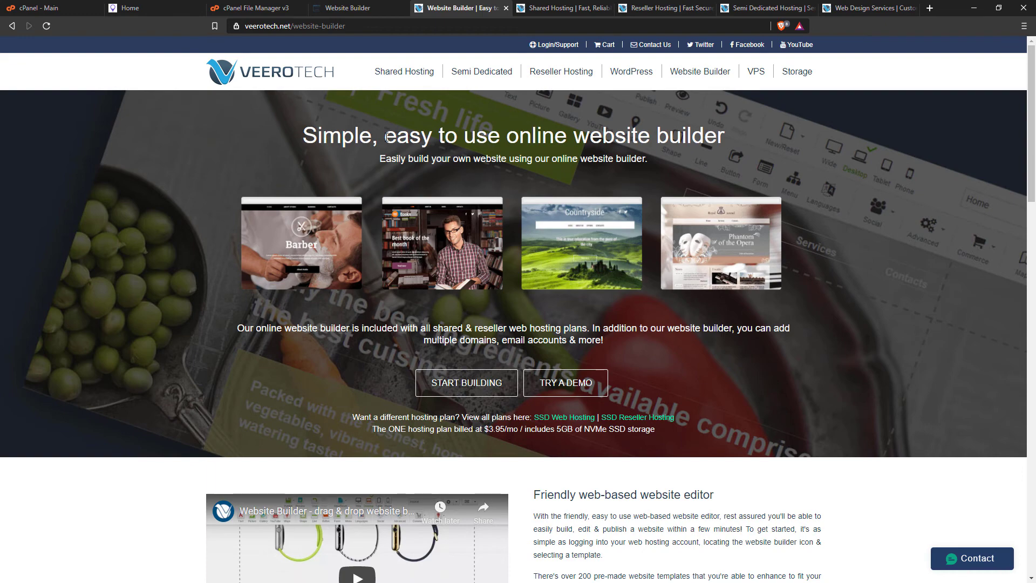
Return to the Shared Hosting page and compare the ONE, STARTUP, GROW and EXCEL plans' terms, storage and top features
{"action": "left_click", "coordinate": [556, 4]}
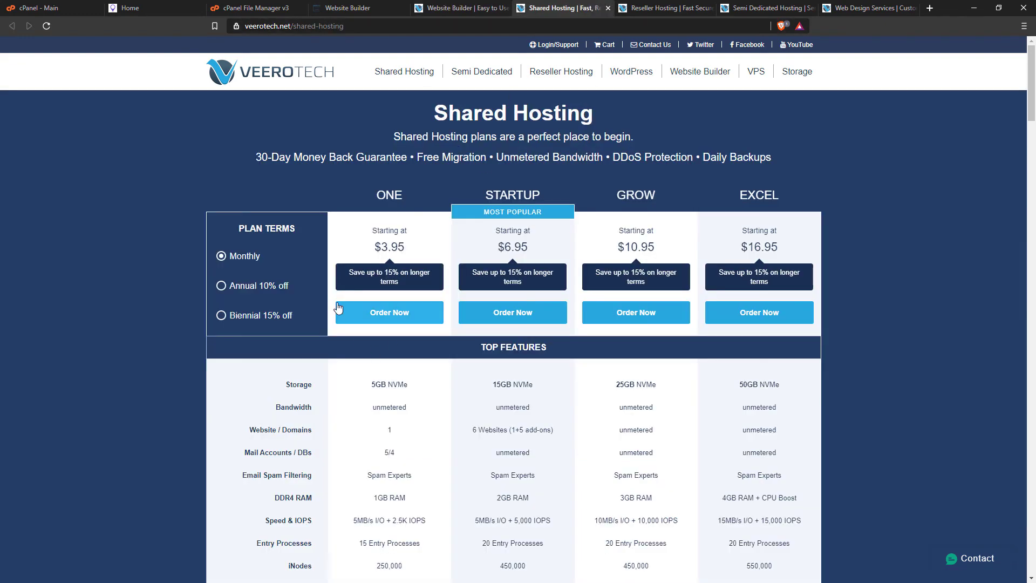
{"action": "left_click_drag", "start_coordinate": [391, 197], "coordinate": [405, 199]}
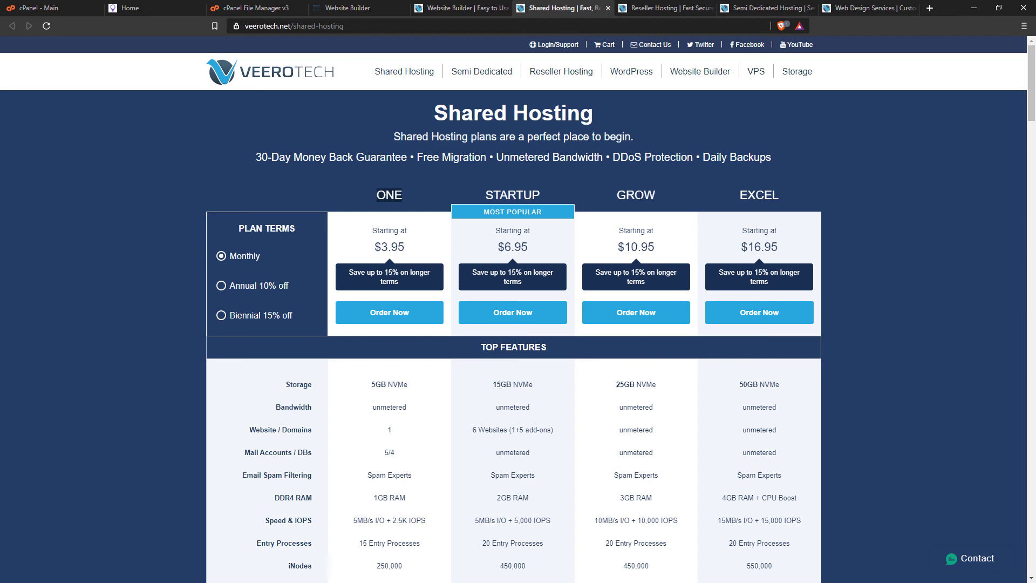
{"action": "left_click_drag", "start_coordinate": [616, 384], "coordinate": [658, 384]}
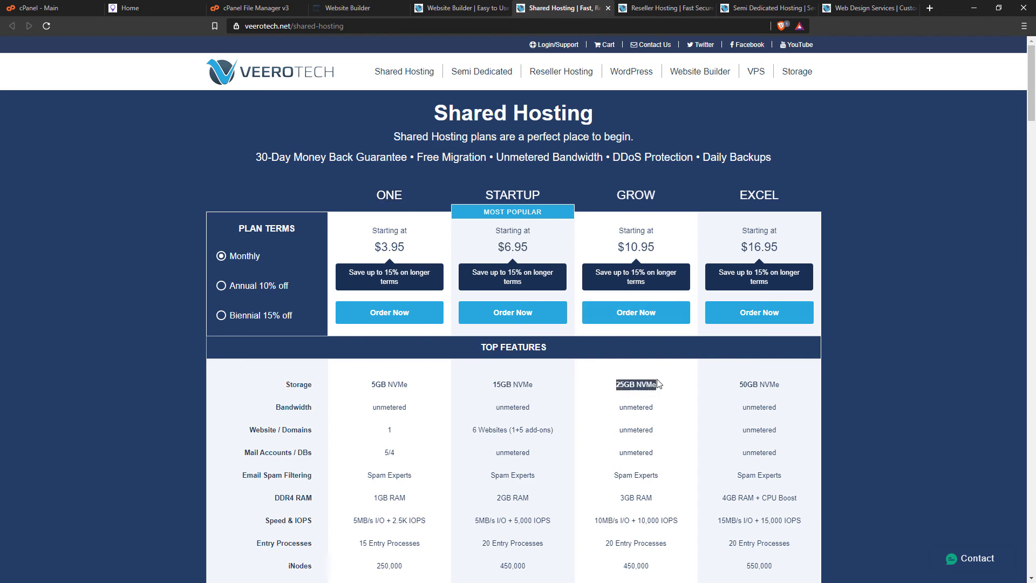
{"action": "scroll", "coordinate": [638, 499], "scroll_direction": "down", "scroll_amount": 3}
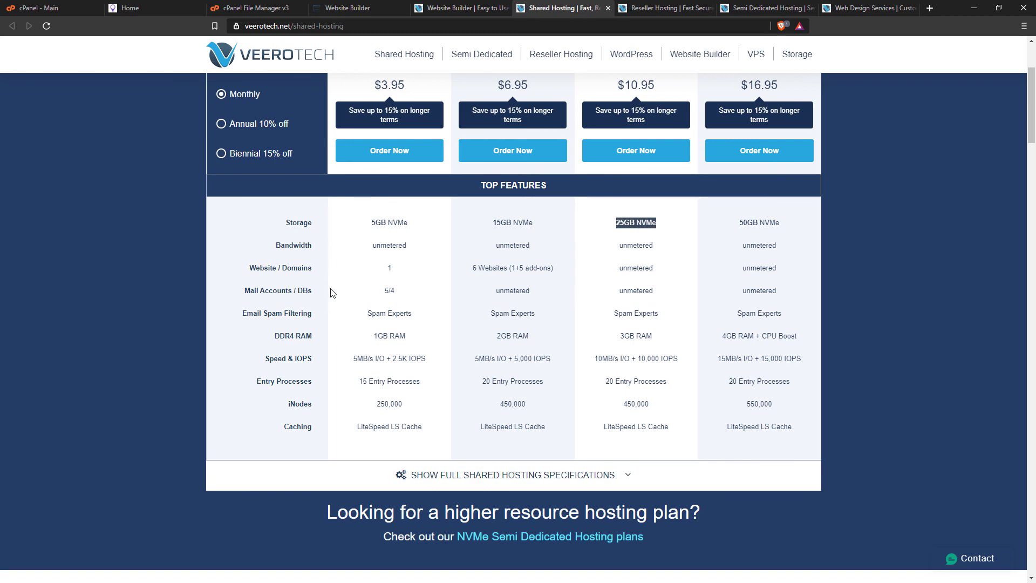
{"action": "scroll", "coordinate": [234, 218], "scroll_direction": "up", "scroll_amount": 3}
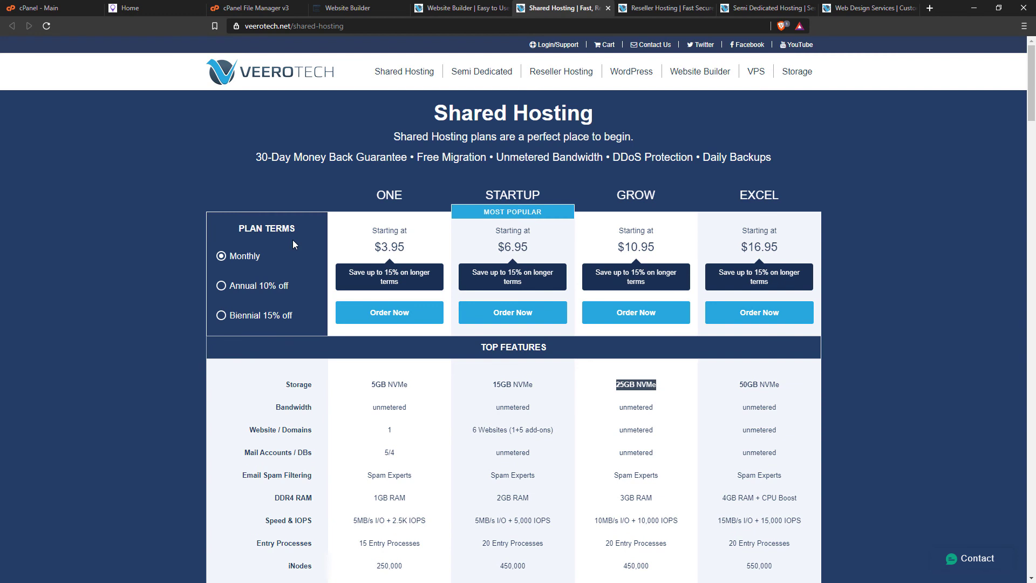